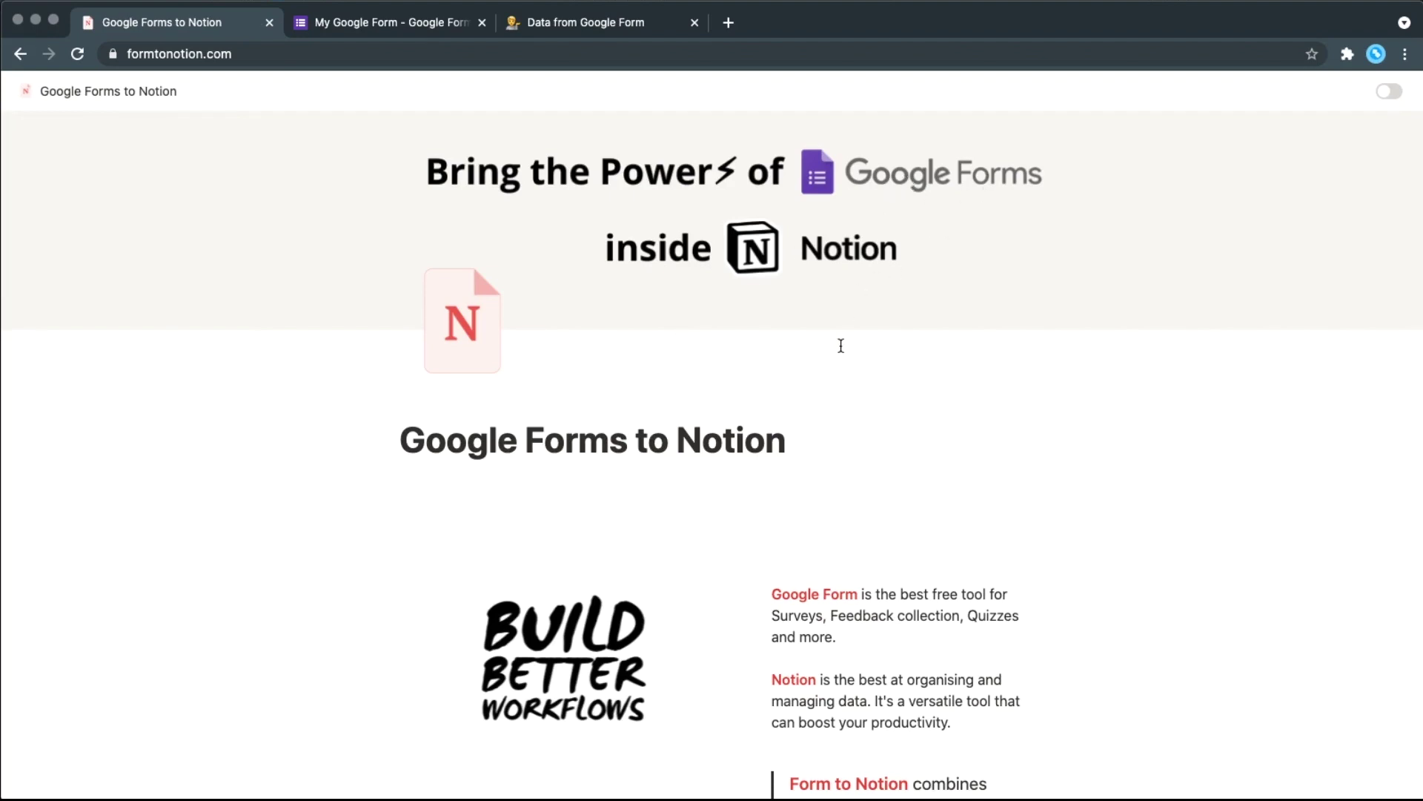
Scroll down the formtonotion.com homepage to bring the Demo and Try now links into view
scroll(841, 345, "down", 4)
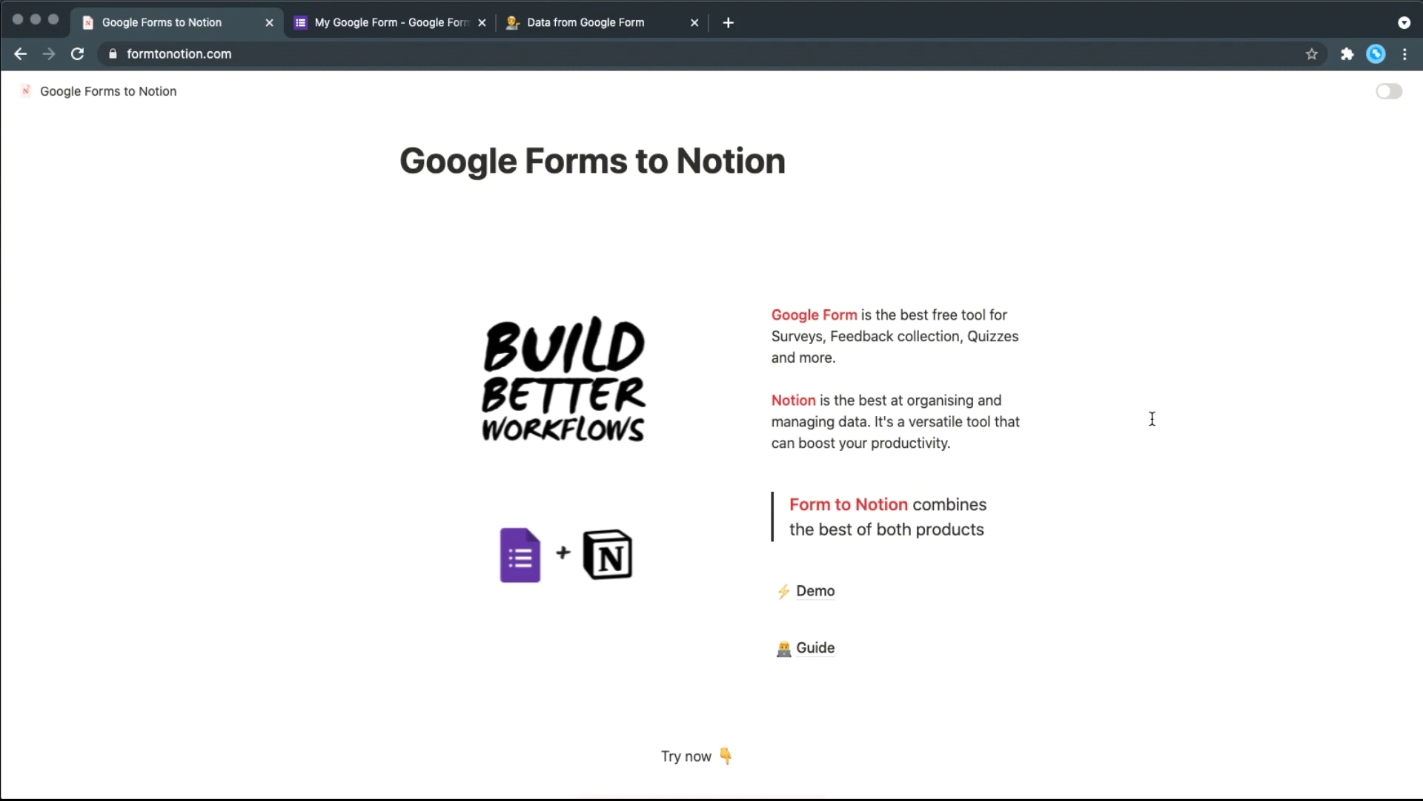
Submit a 'looks nice' / Option 2 response in the live demo form, then return to the homepage
left_click(813, 593)
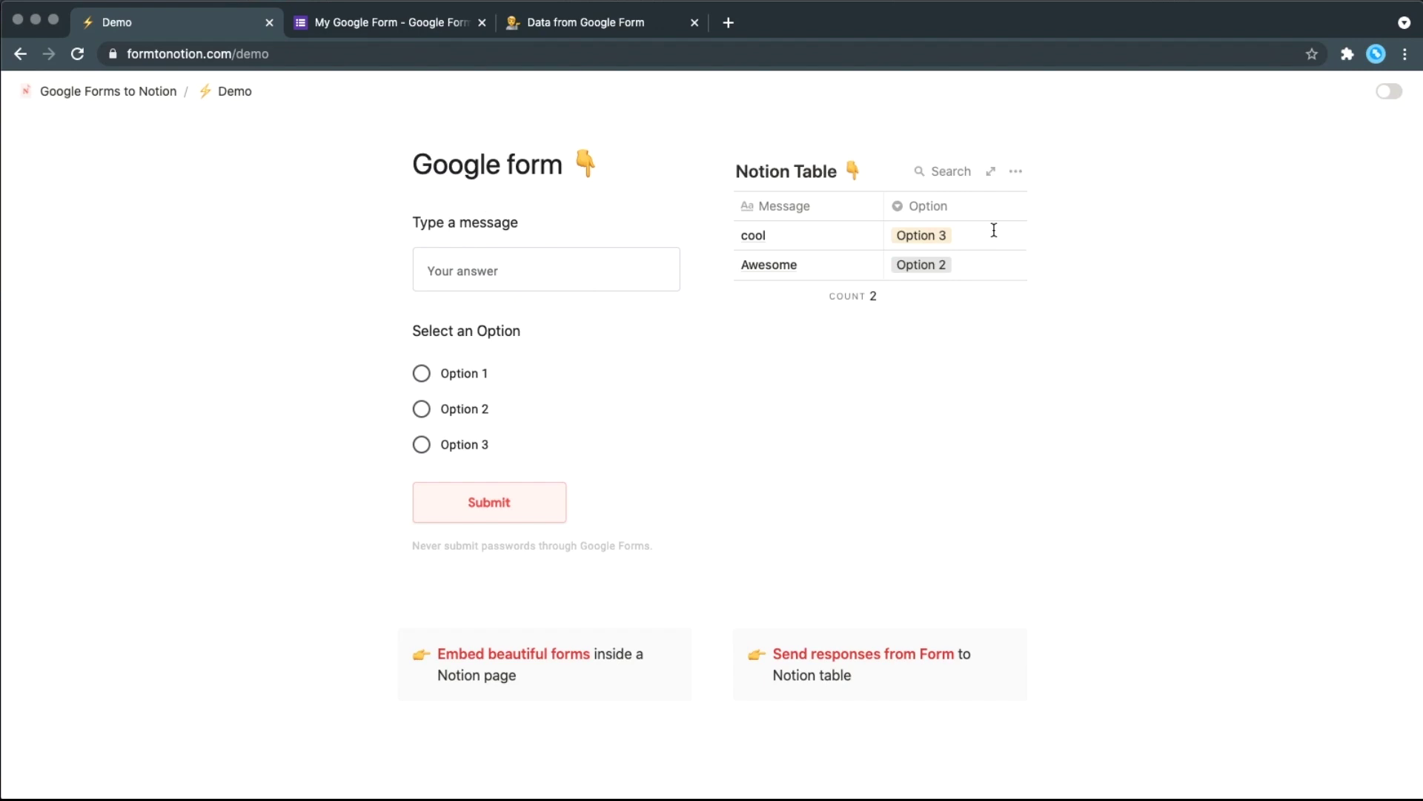
left_click(512, 278)
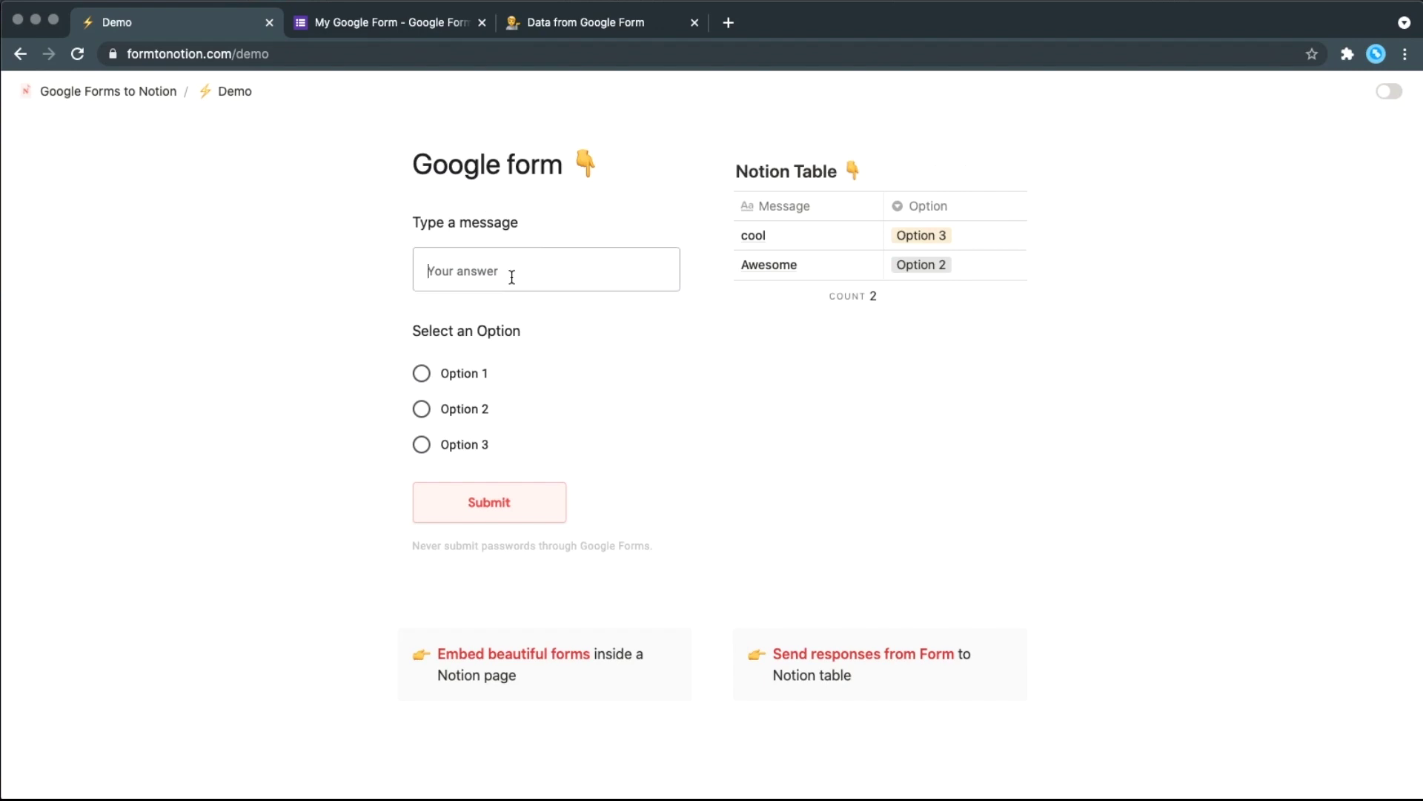
type("looks nice")
left_click(465, 409)
left_click(513, 521)
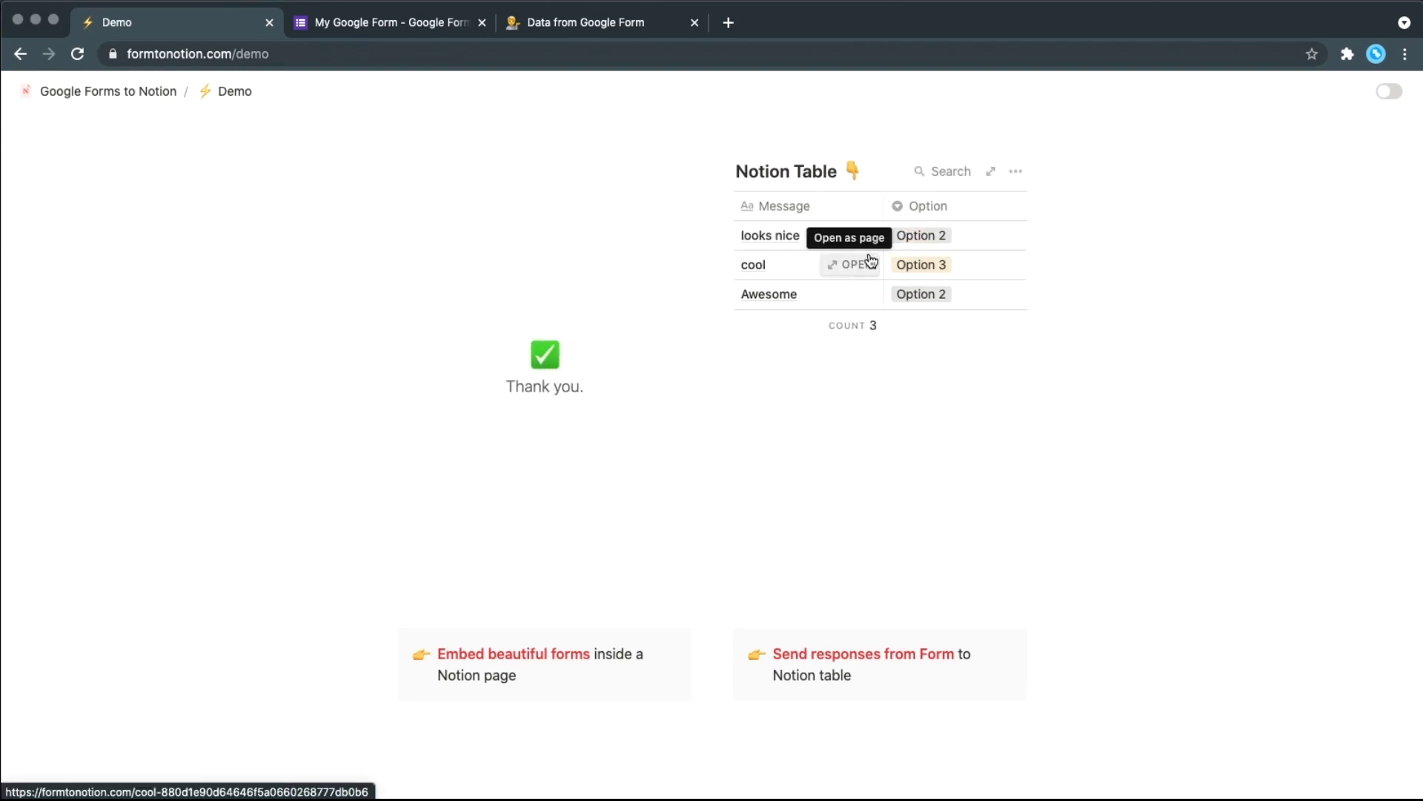
key("super+Left")
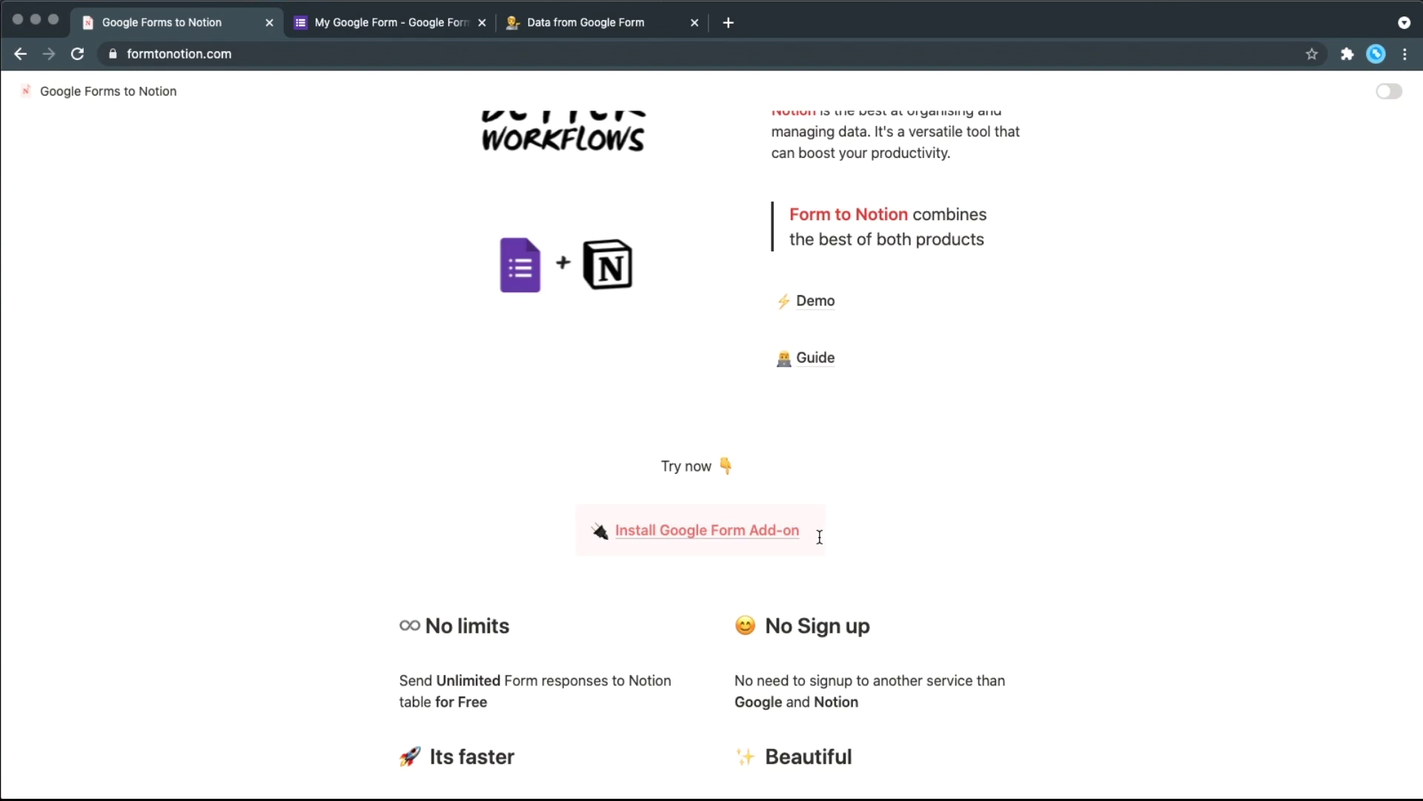
Install the Form to Notion add-on from Google Workspace Marketplace
left_click(775, 531)
left_click(961, 296)
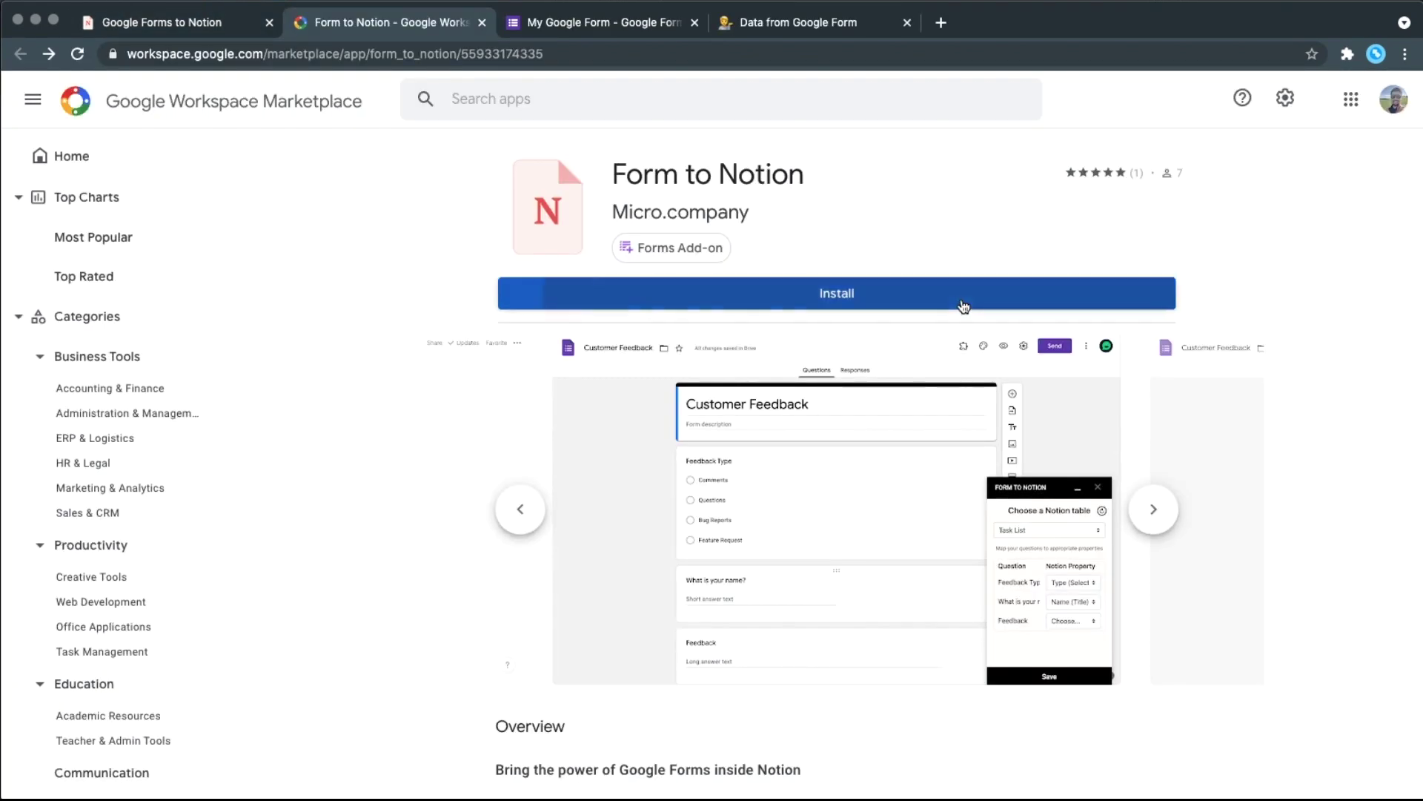
left_click(848, 542)
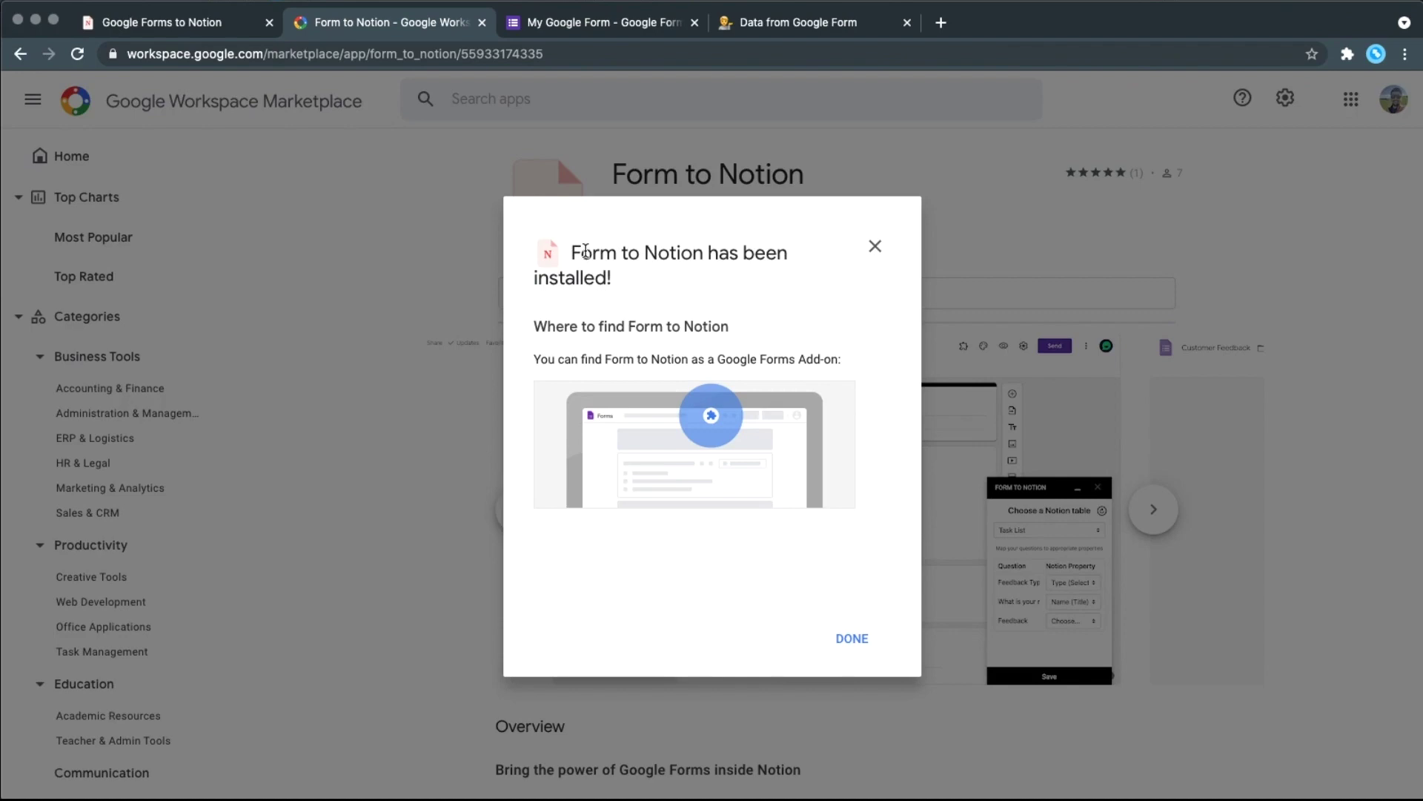
left_click(853, 642)
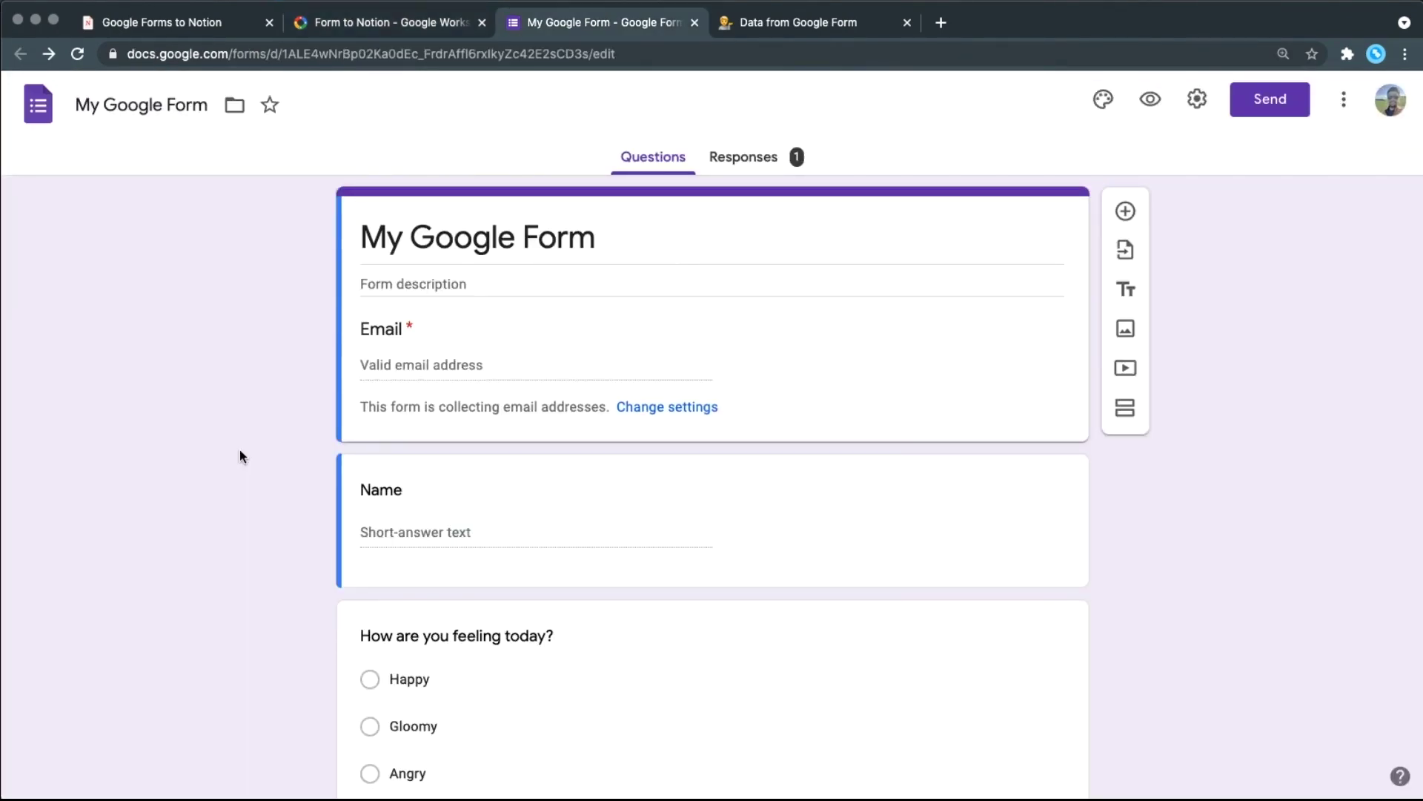
Bring up the empty Notion table Data from Google Form and clear its cell selection
scroll(239, 449, "down", 3)
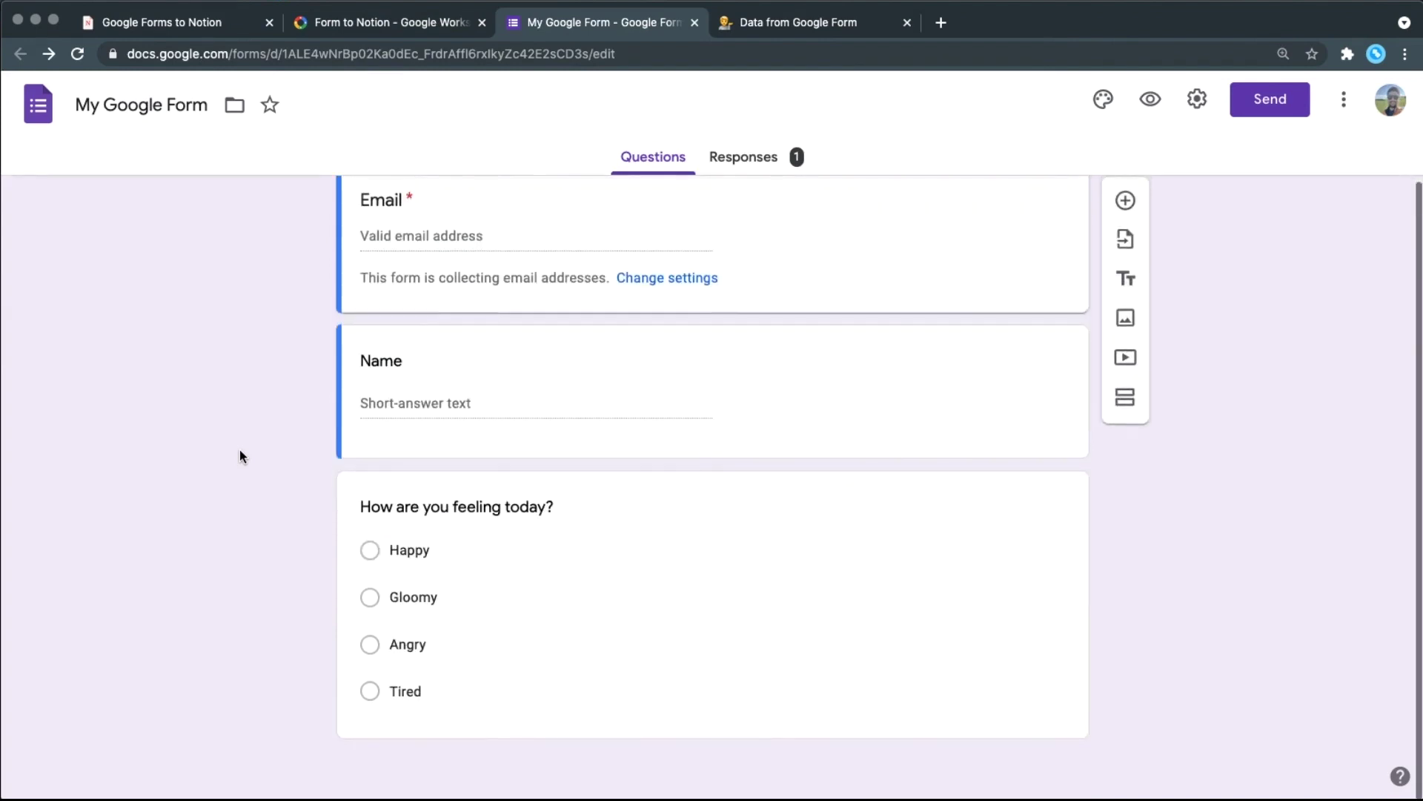
left_click(759, 23)
left_click(535, 359)
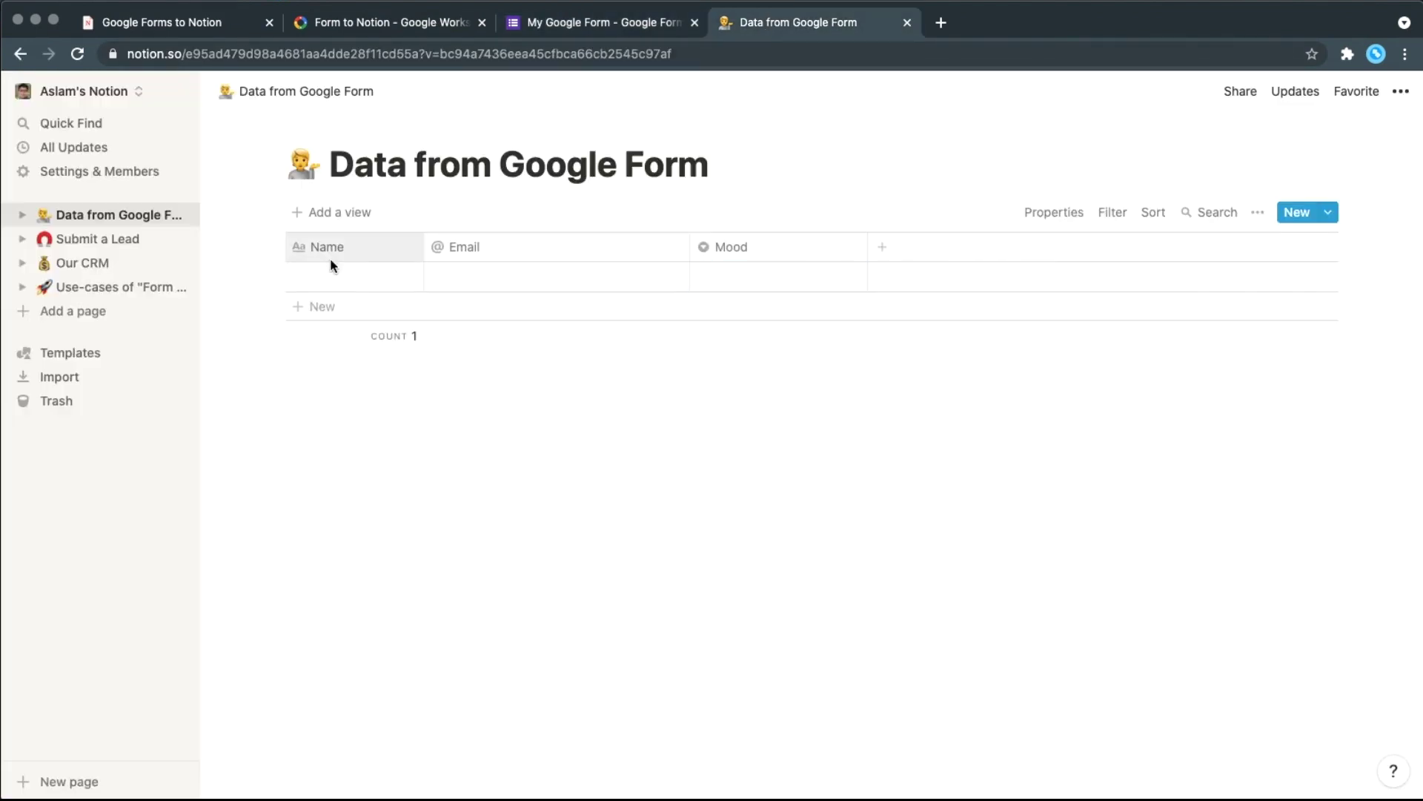
Review the Name, Email and Mood columns, then return to the My Google Form editor
mouse_move(338, 272)
key("ctrl+shift+Tab")
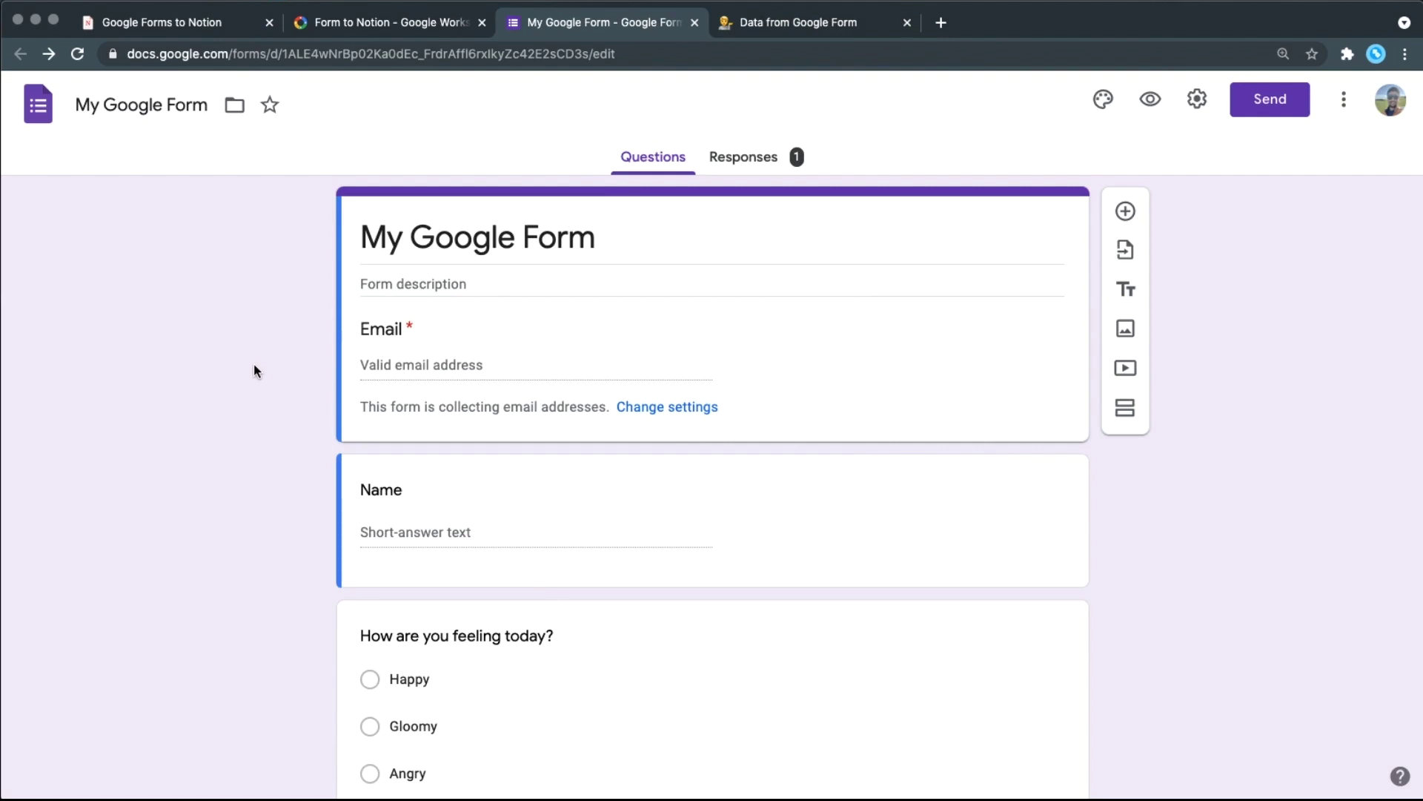
Reload the form and connect Form to Notion, granting access to the Data from Google Form page
left_click(83, 58)
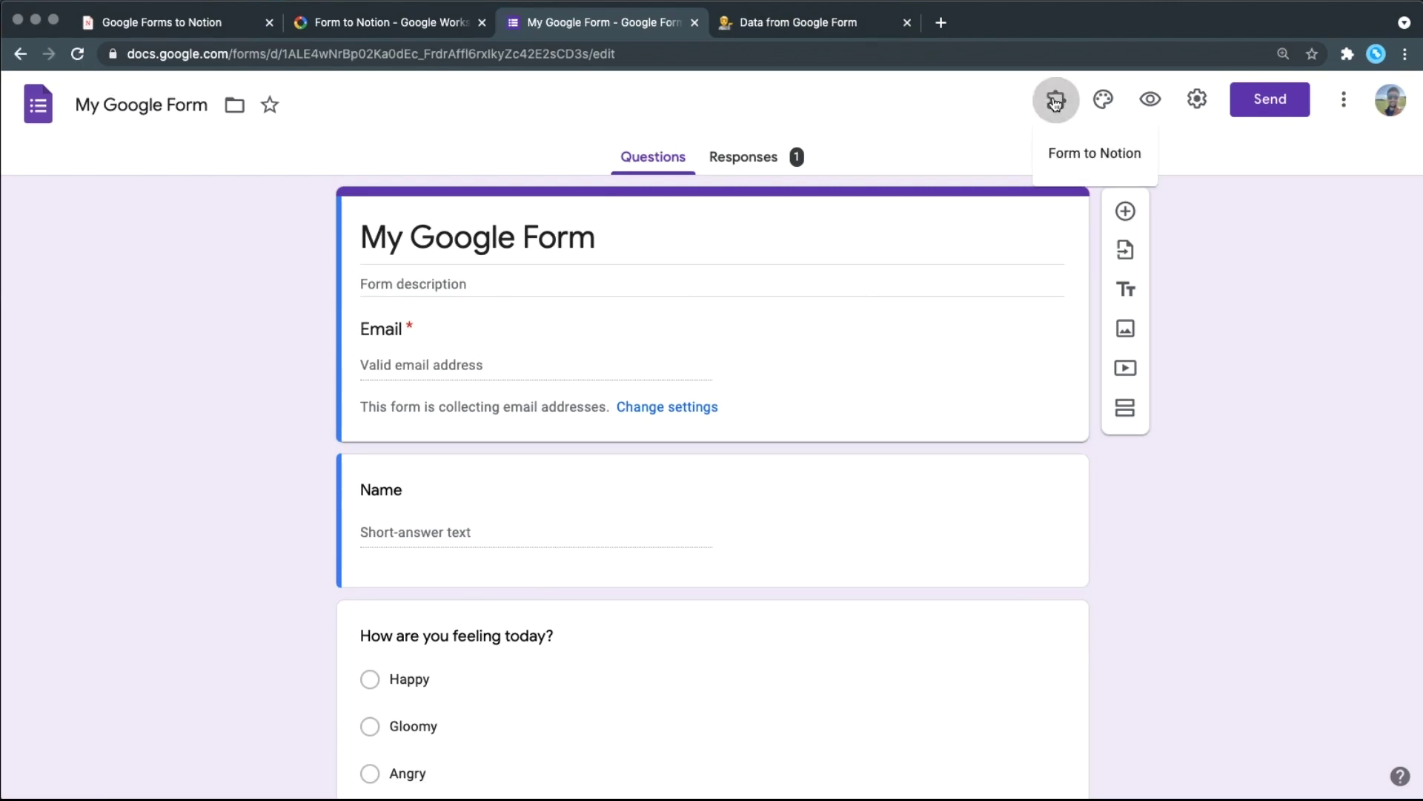
left_click(1079, 155)
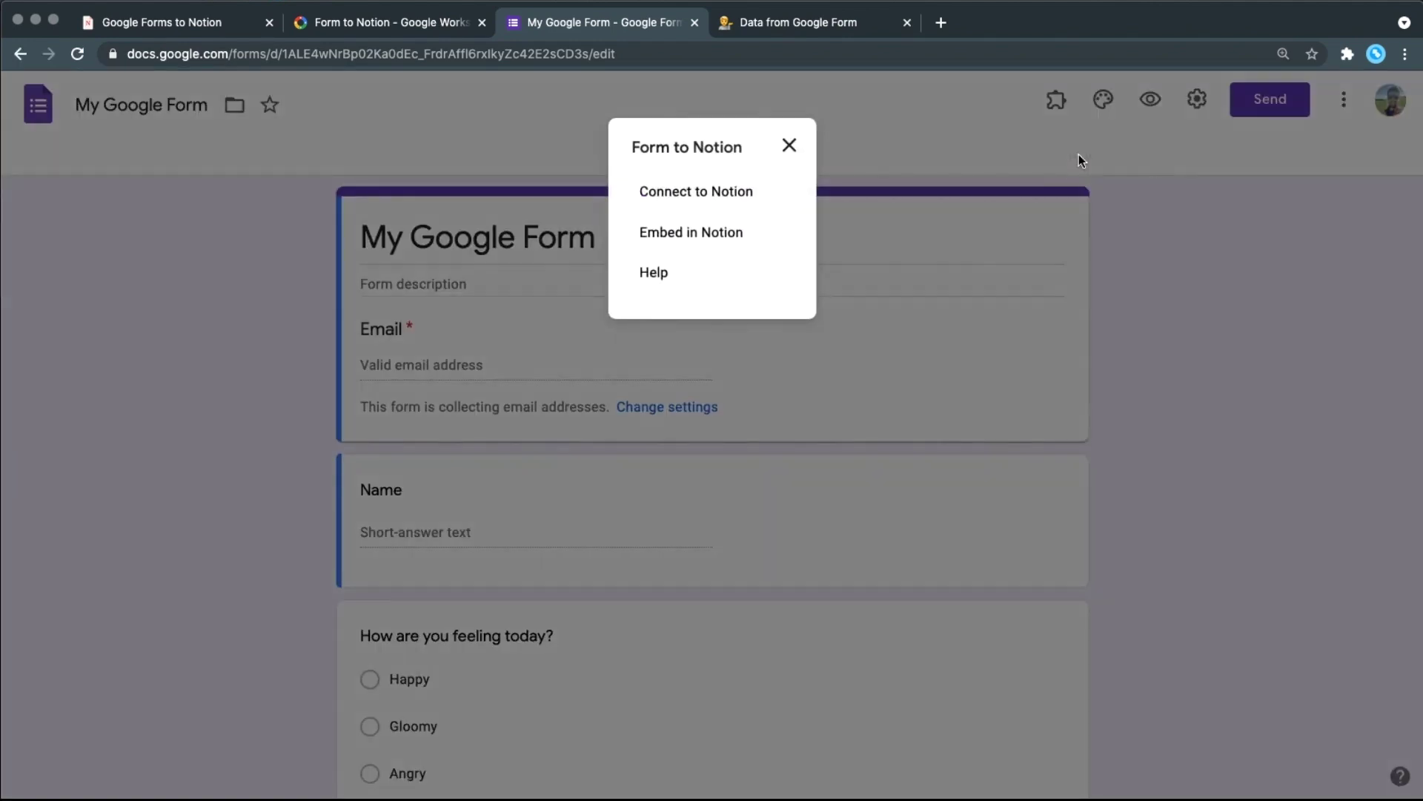
left_click(701, 192)
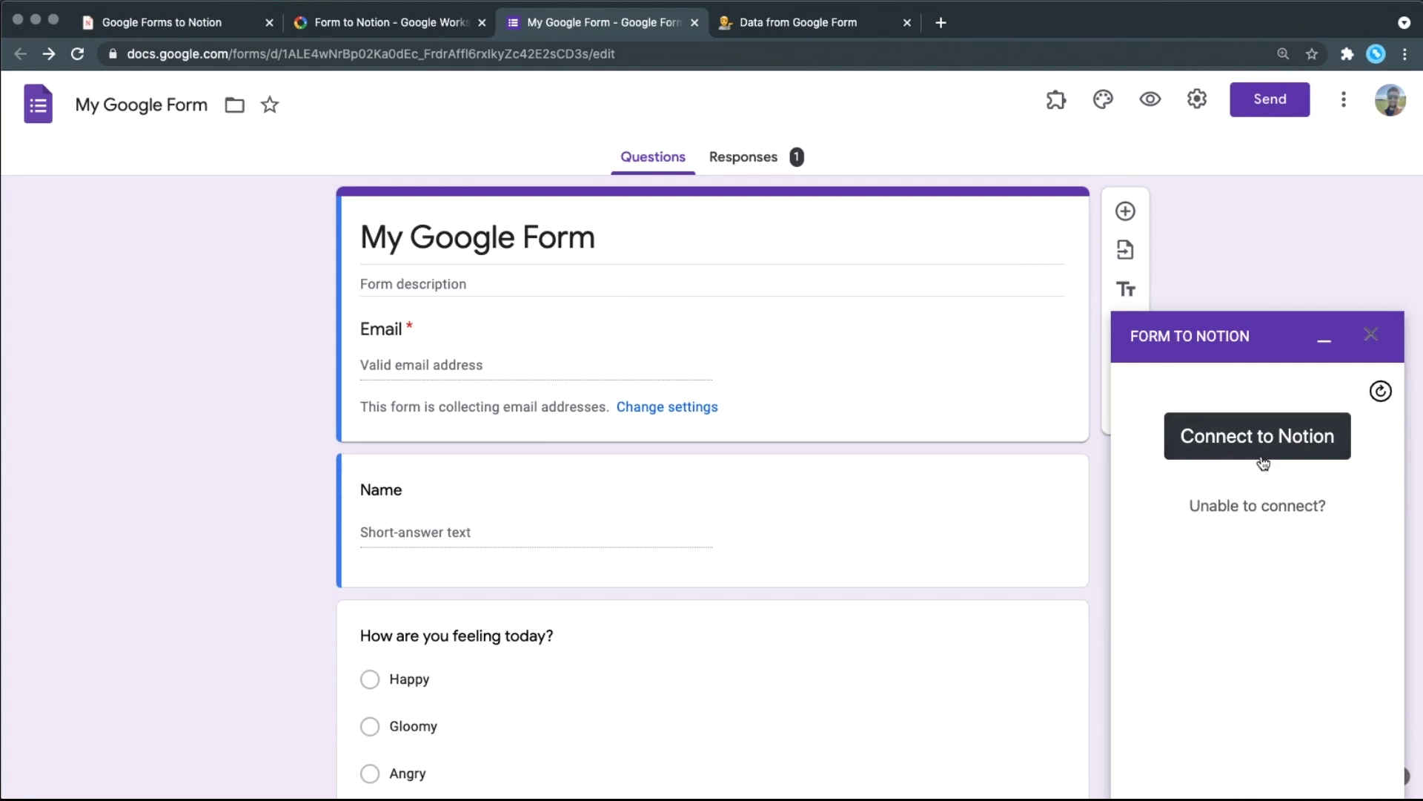
left_click(1261, 456)
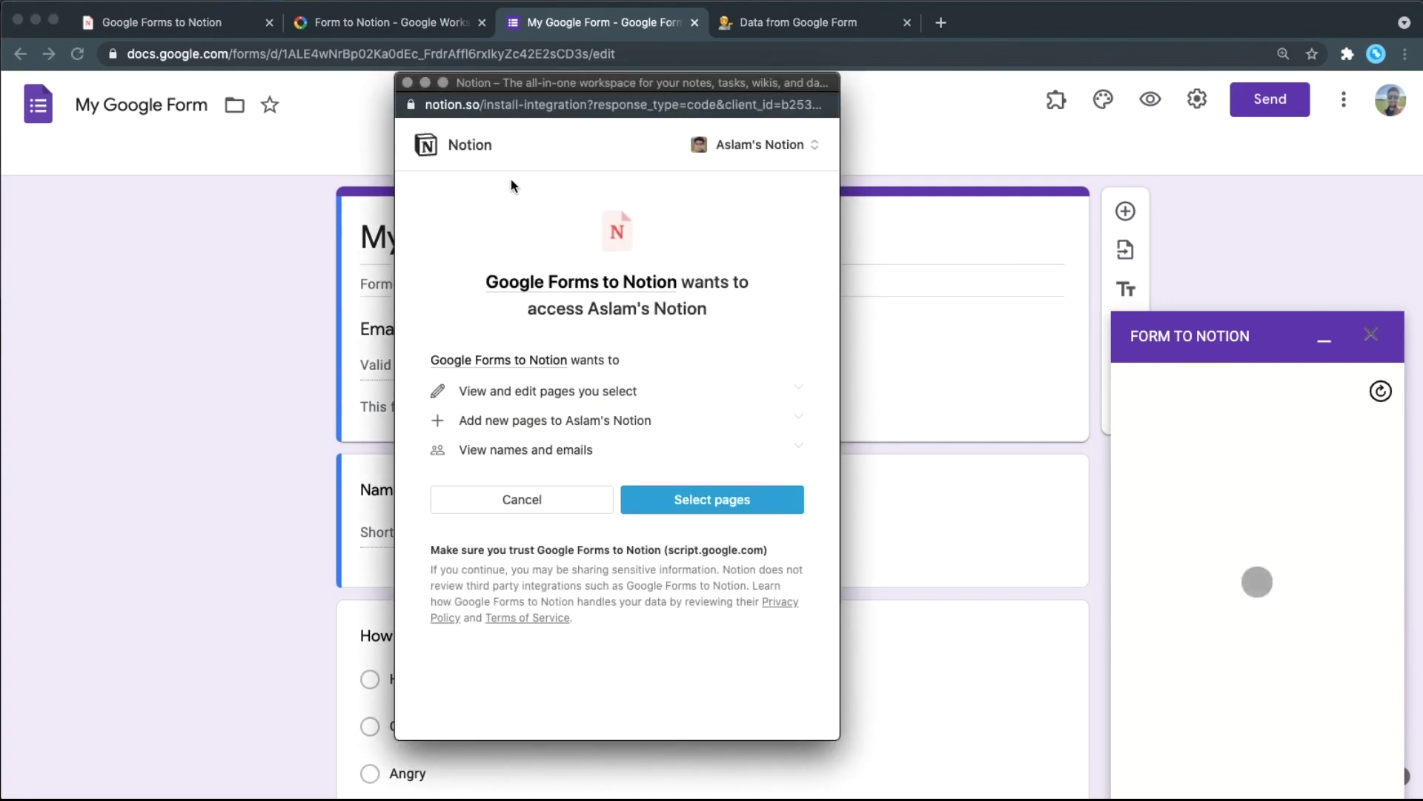
left_click(717, 509)
left_click(581, 271)
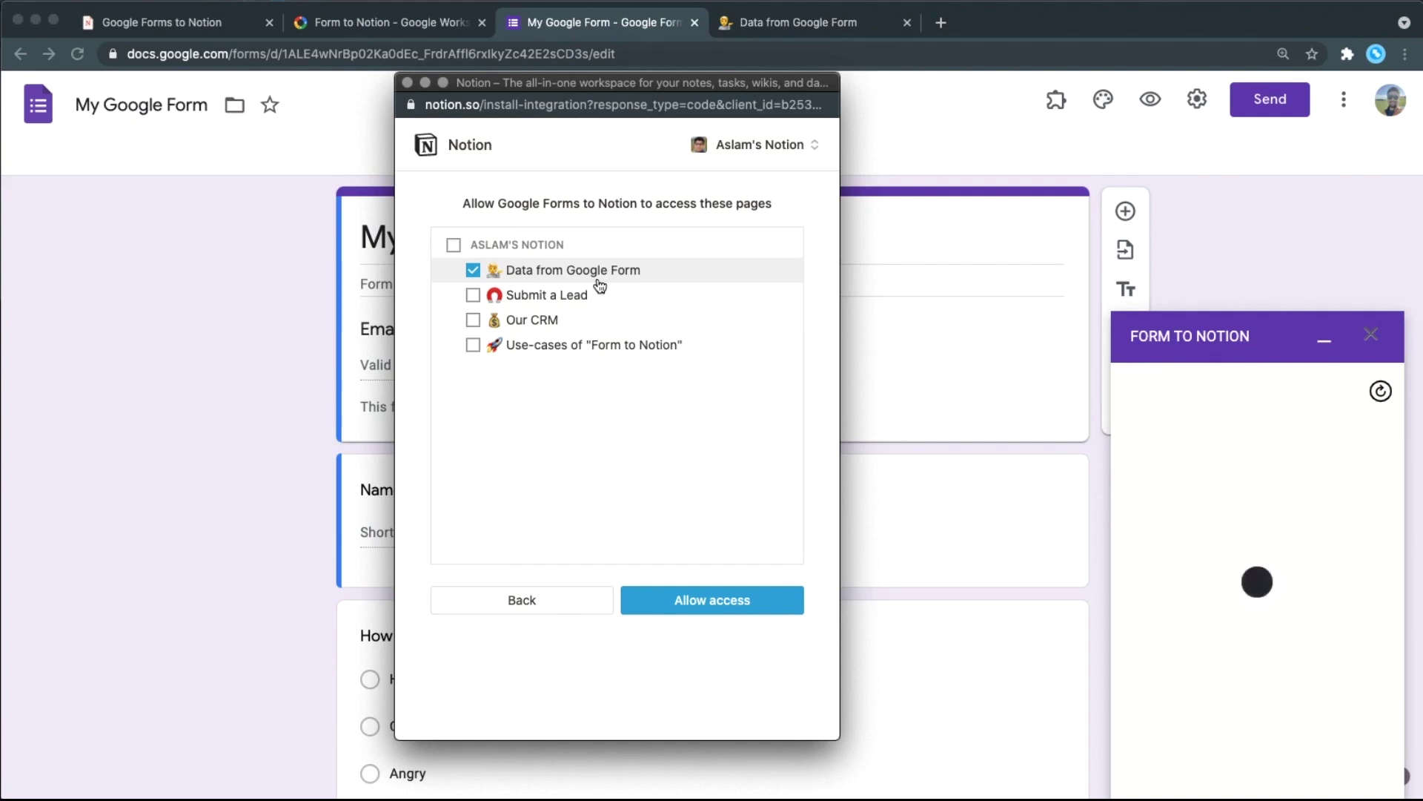
left_click(739, 600)
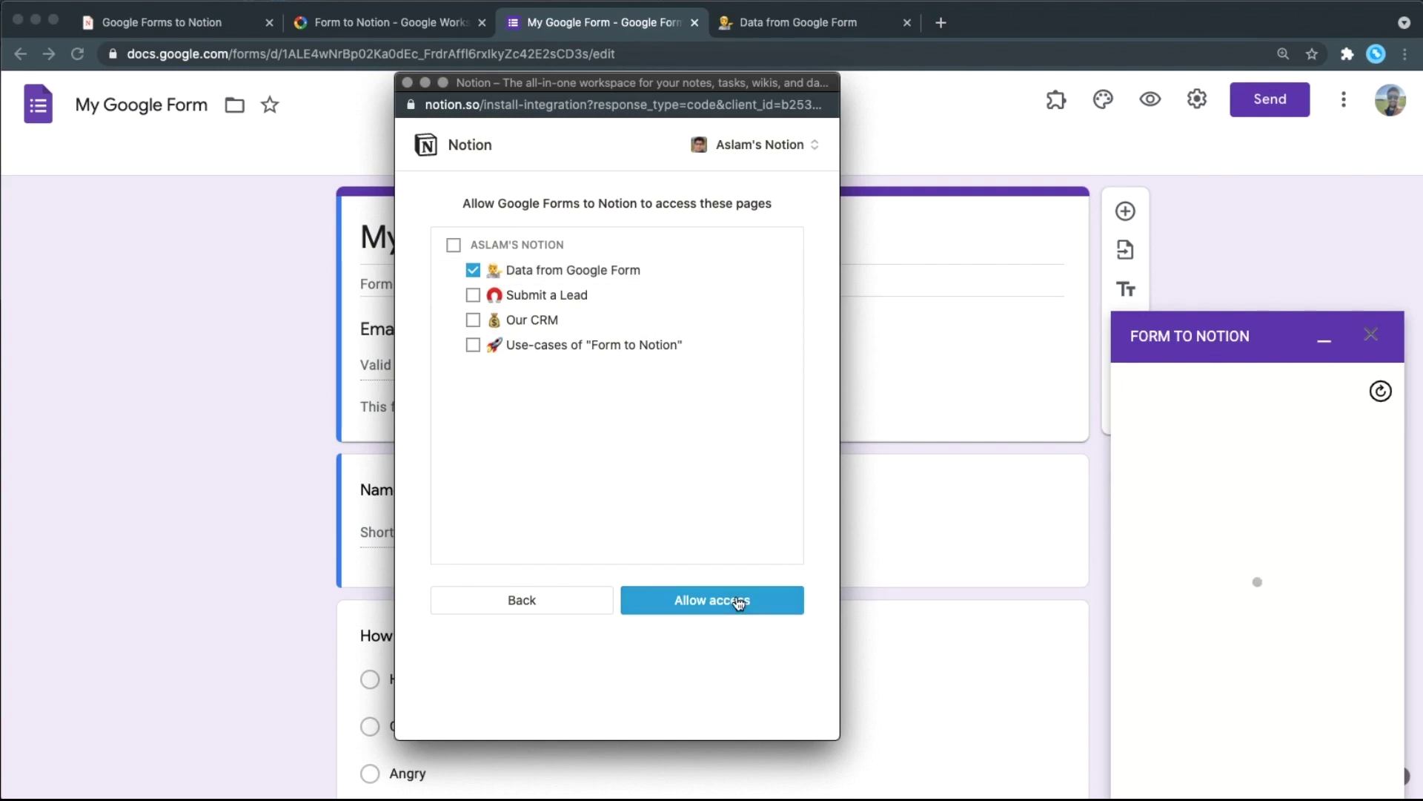
Target Data from Google Form, mapping Email to Email, Name to Name (Title), feeling to Mood (Select)
left_click(1164, 443)
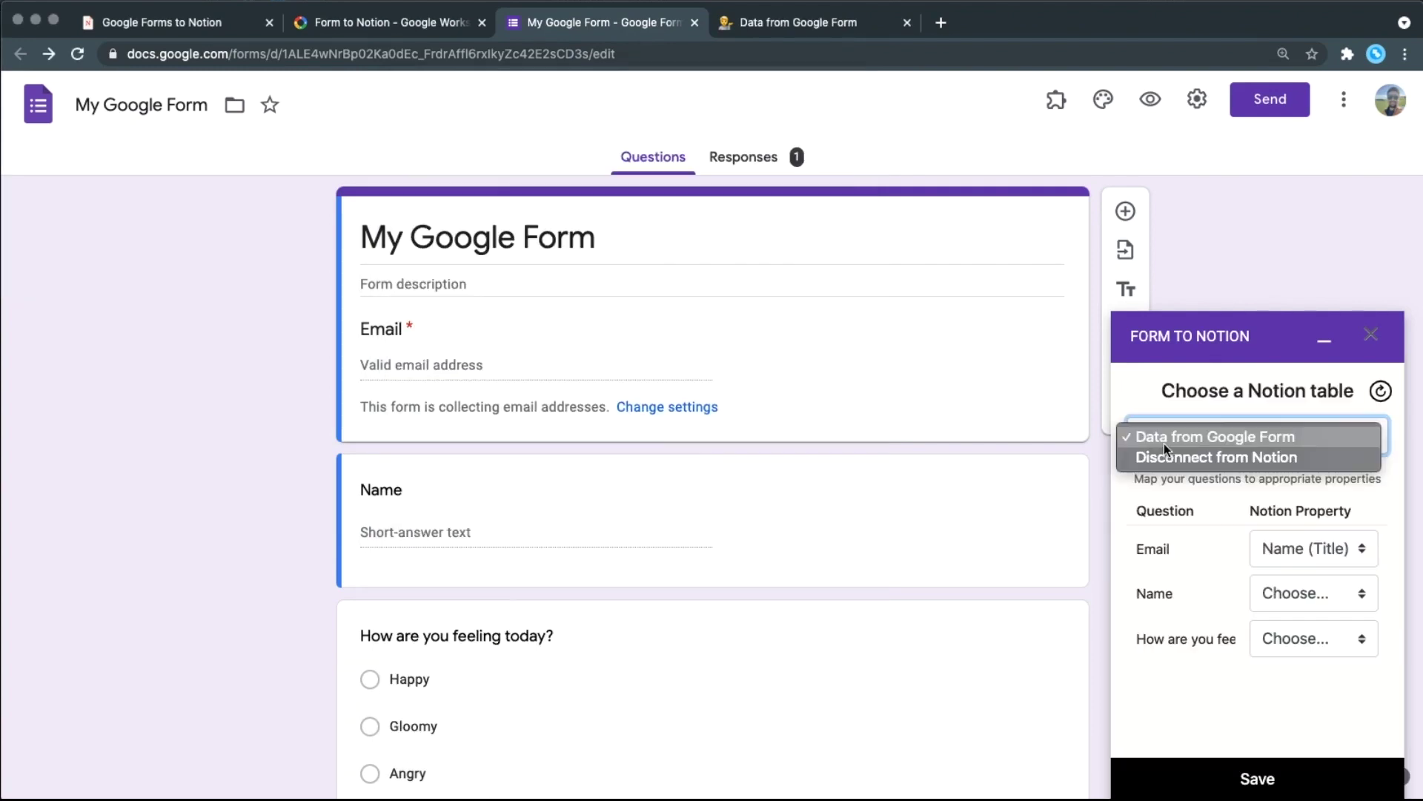
left_click(1269, 435)
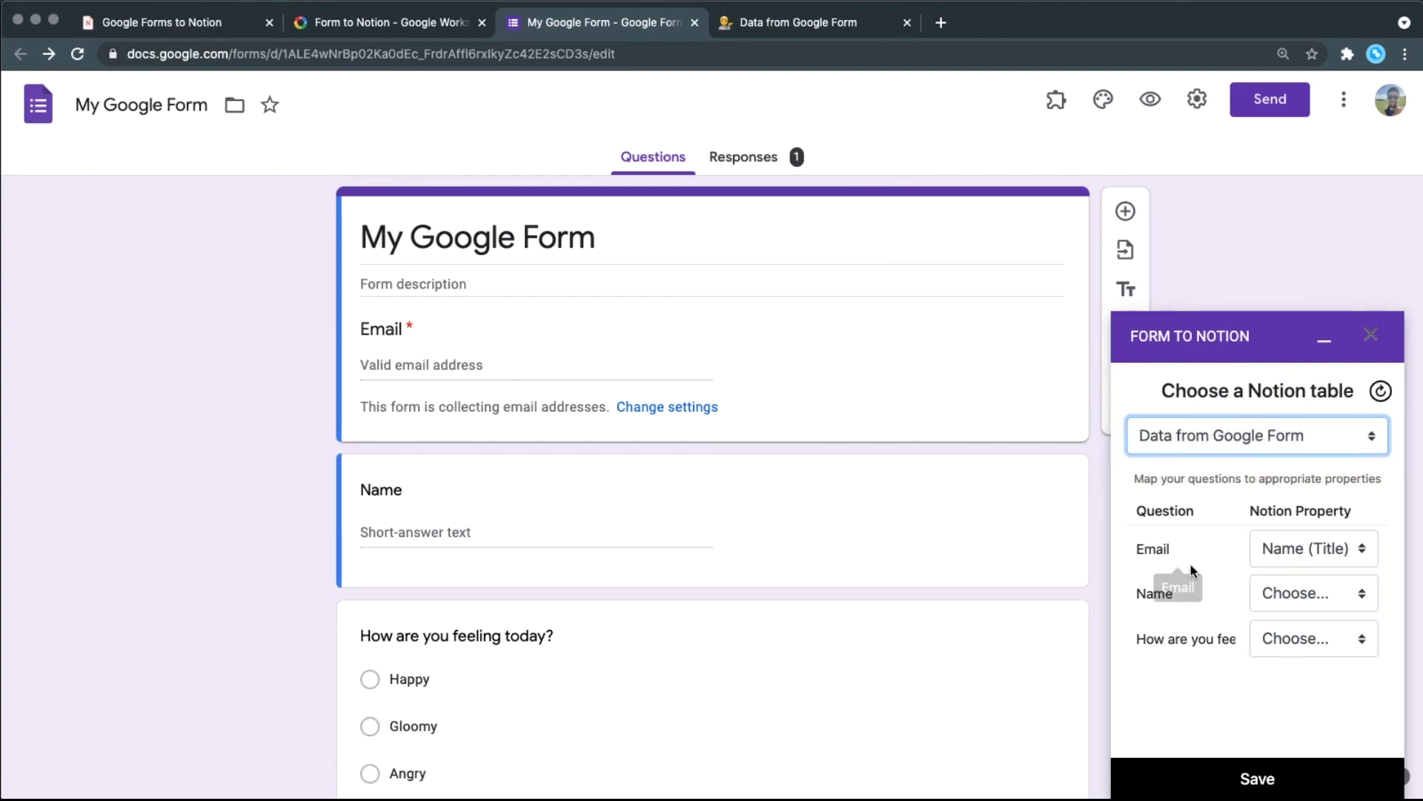
left_click(1318, 559)
left_click(1306, 572)
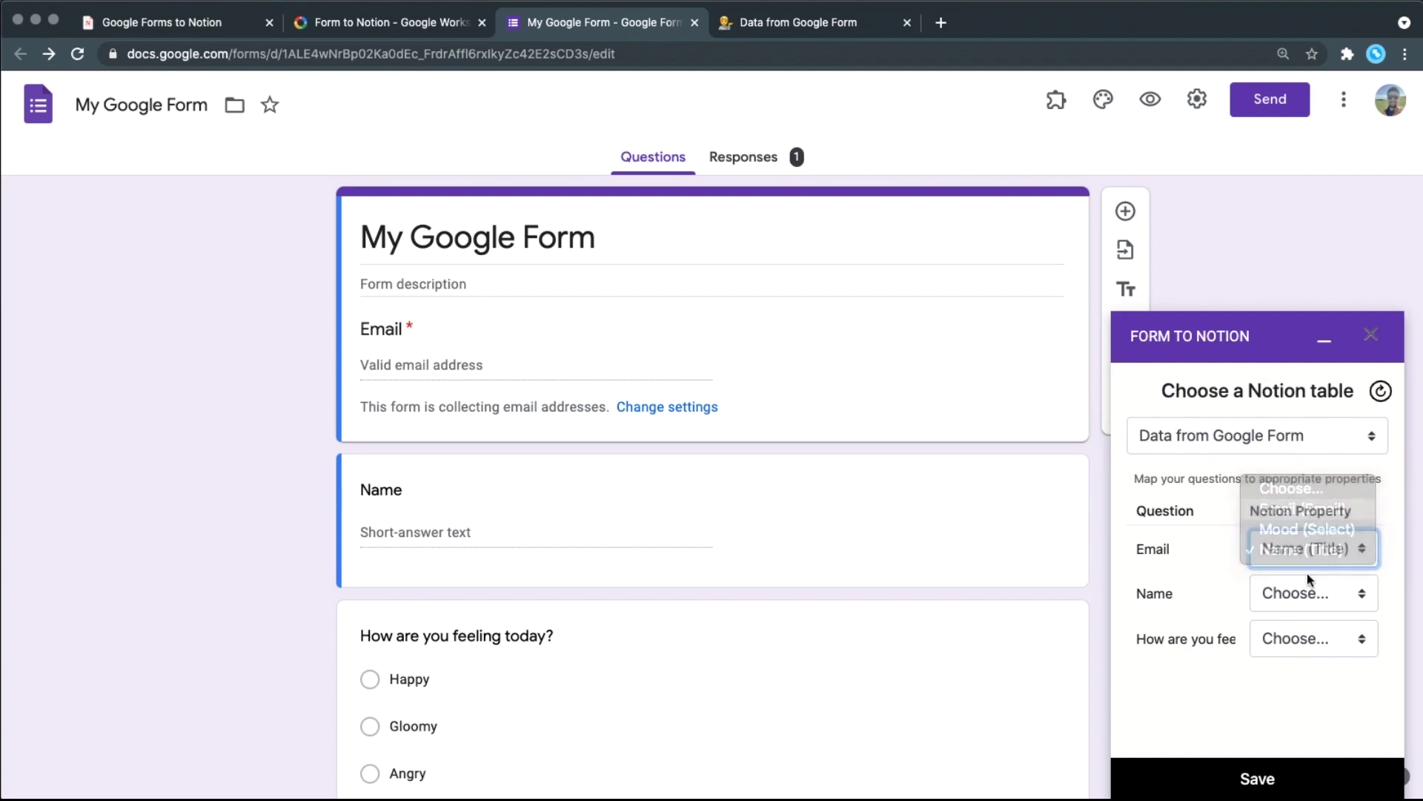
left_click(1332, 593)
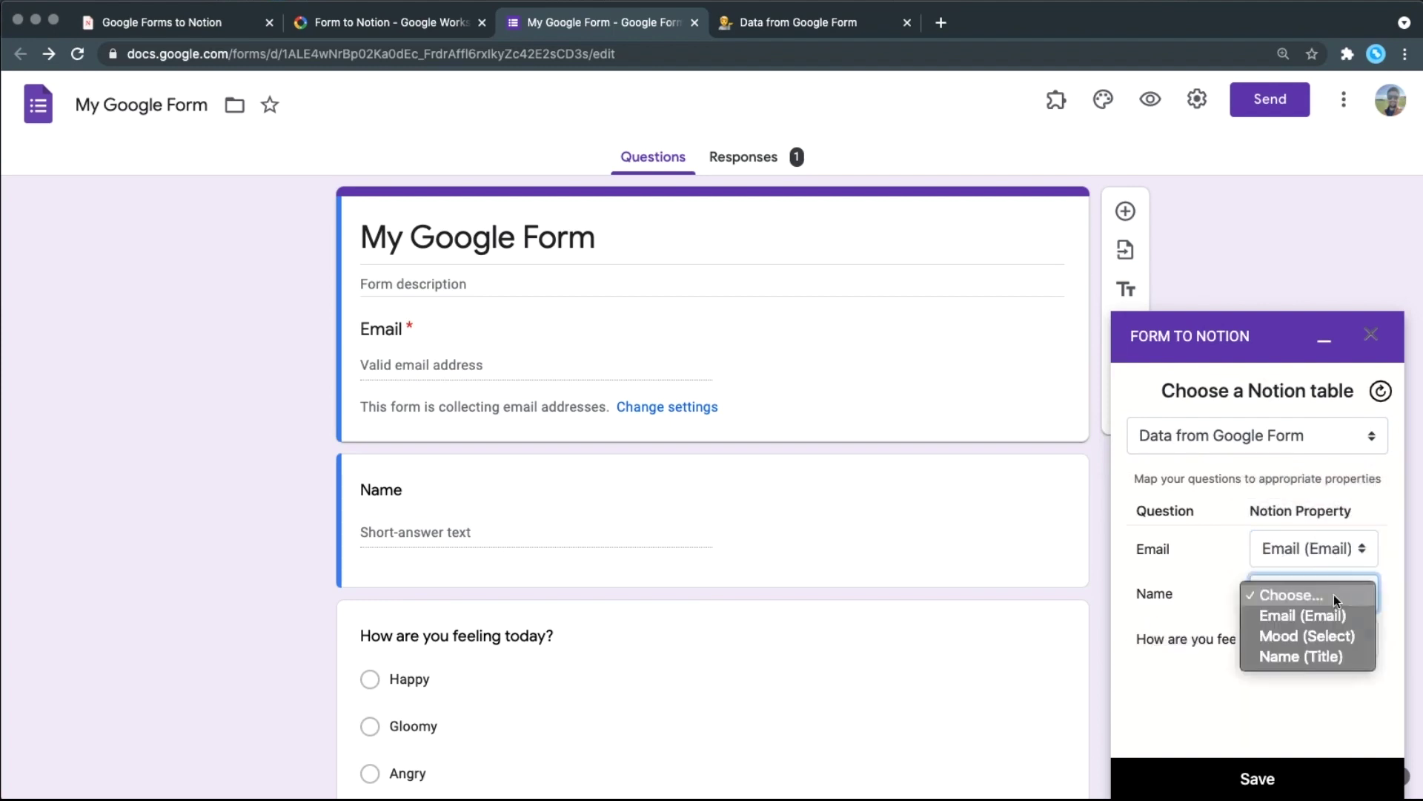
left_click(1333, 657)
left_click(1335, 641)
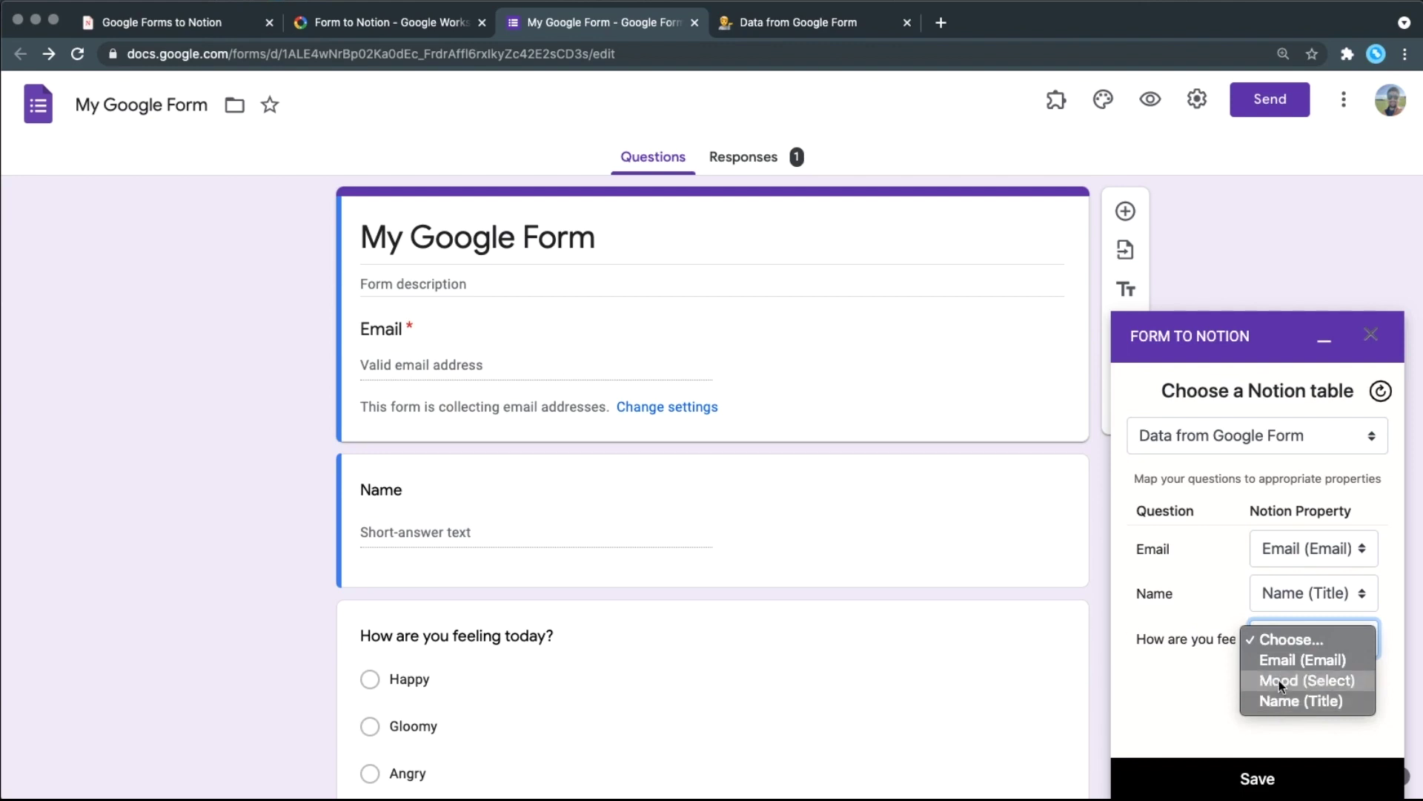
left_click(1333, 680)
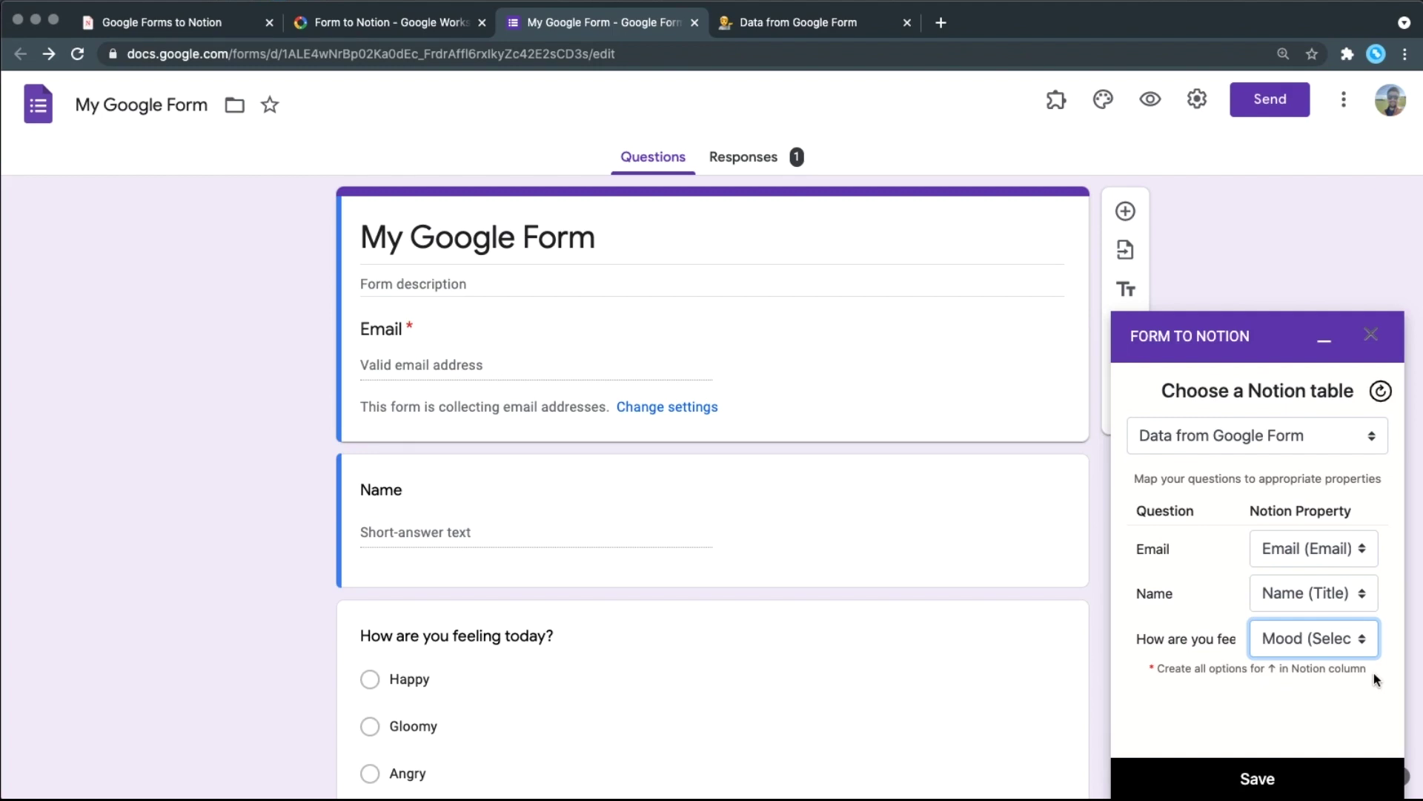
Confirm the Notion Mood options Happy, Gloomy, Angry and Tired match the form's choices
left_click(795, 29)
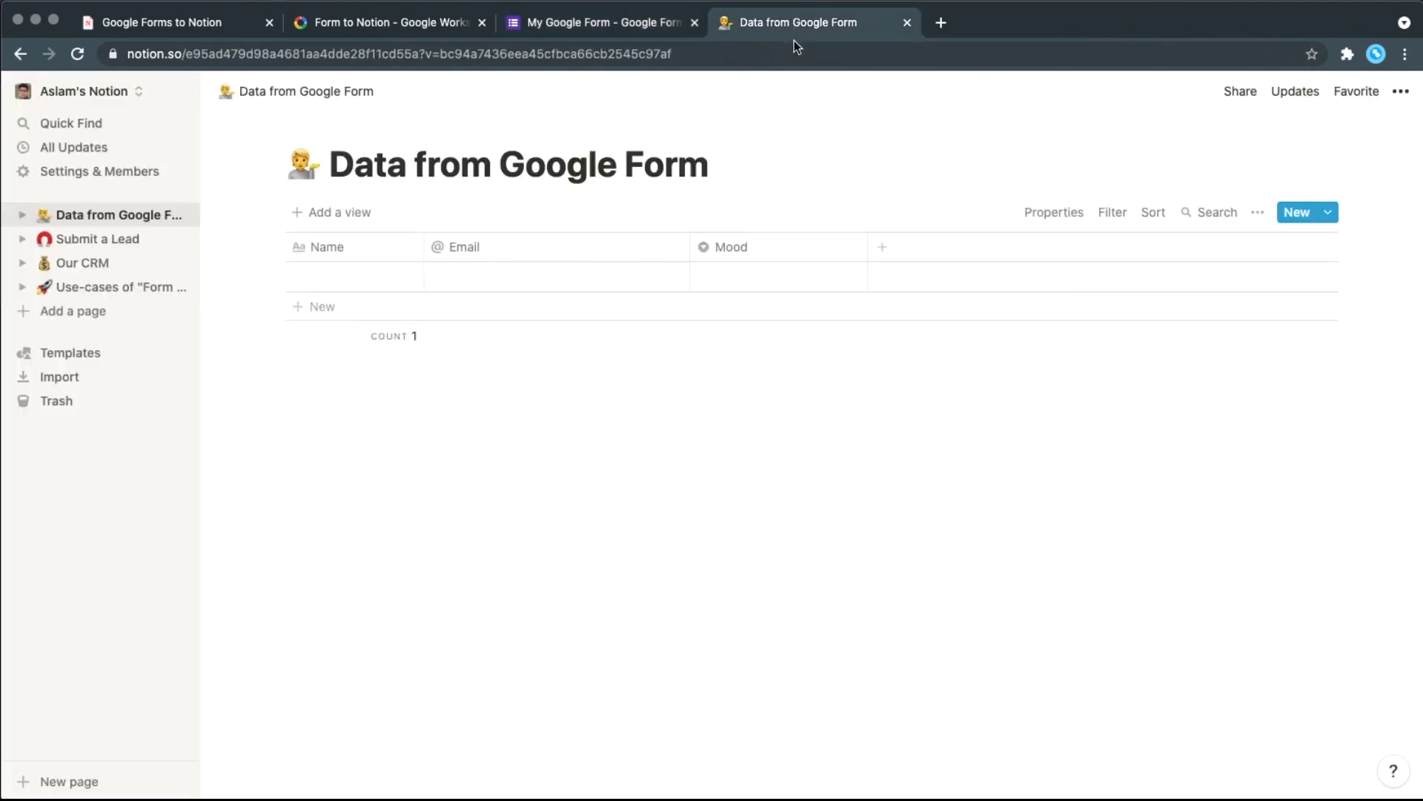
left_click(767, 255)
mouse_move(769, 351)
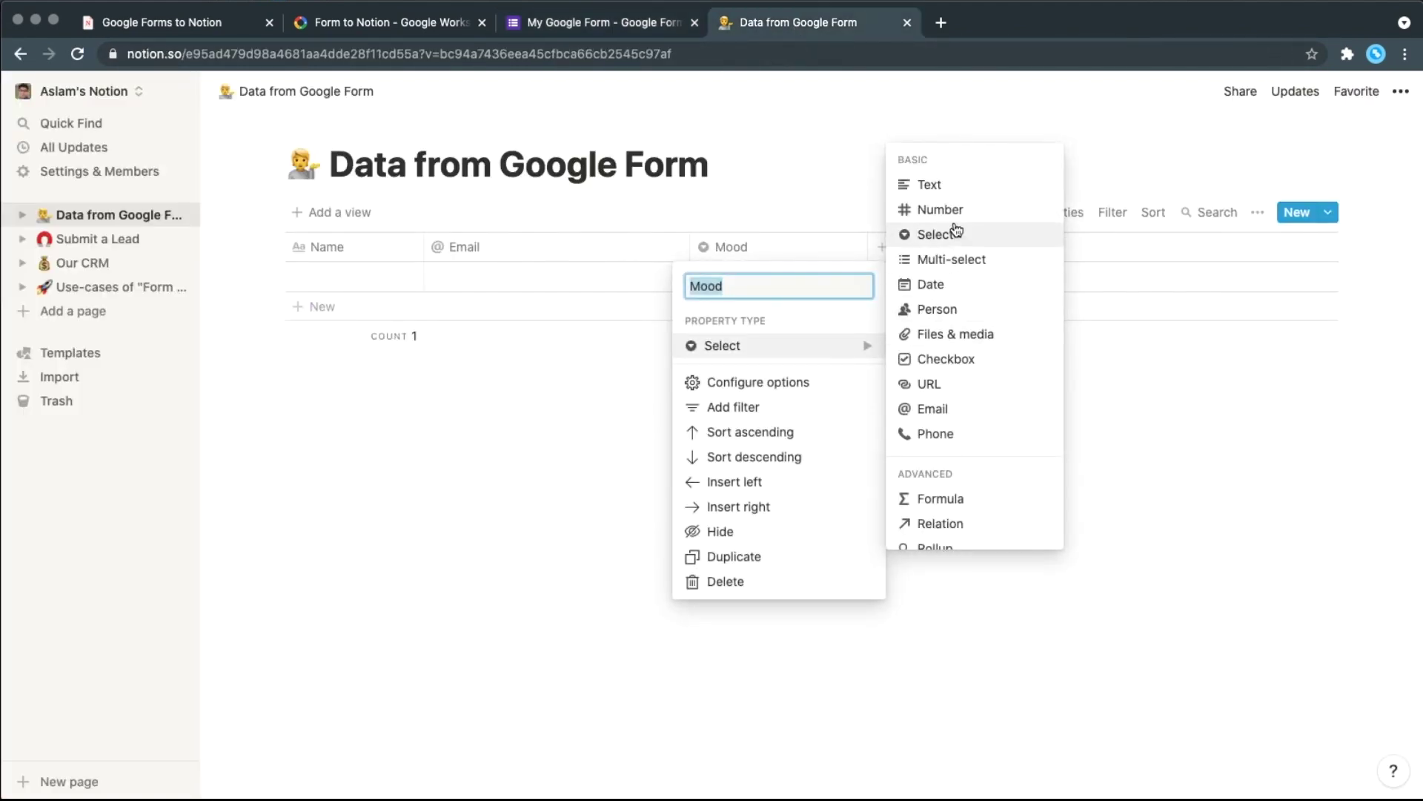
left_click(807, 178)
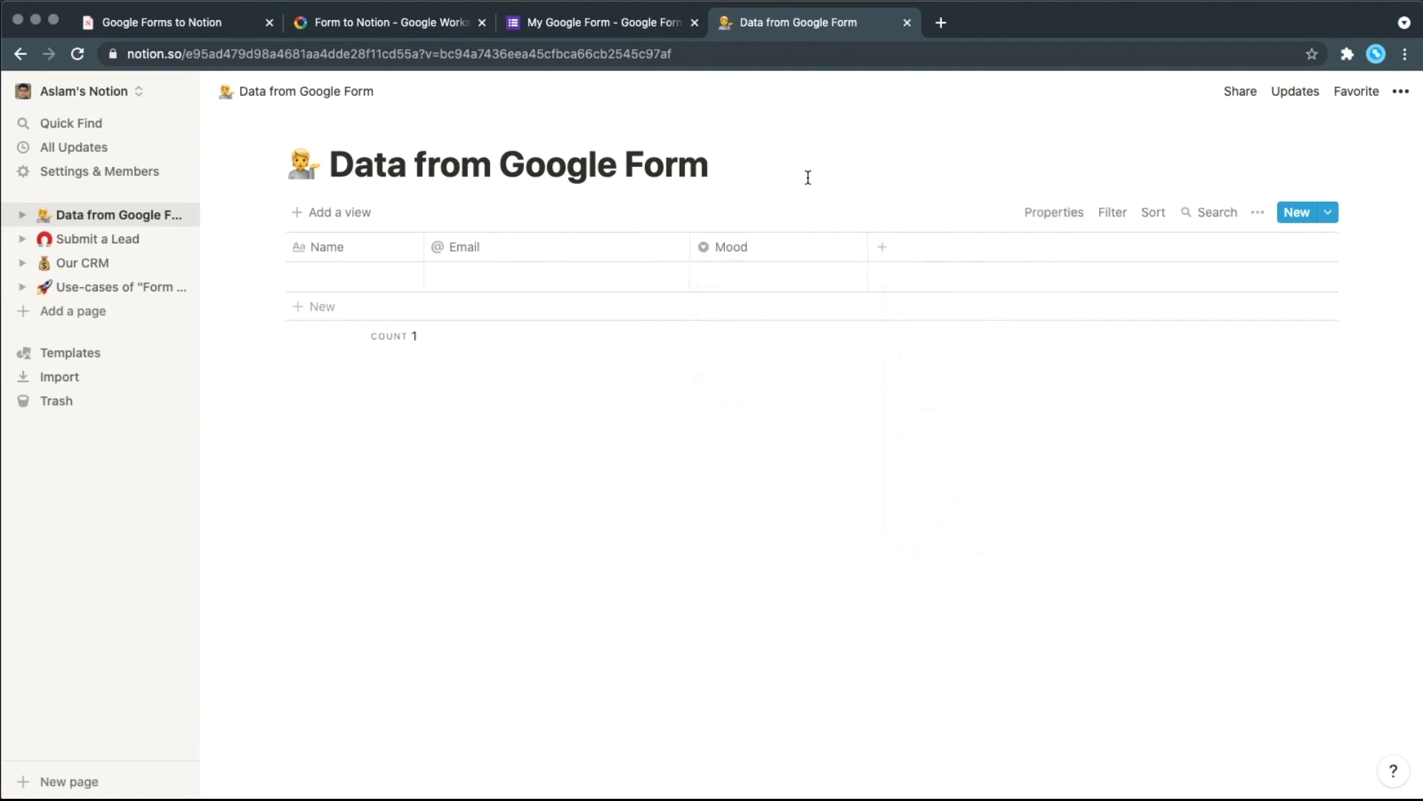
left_click(782, 276)
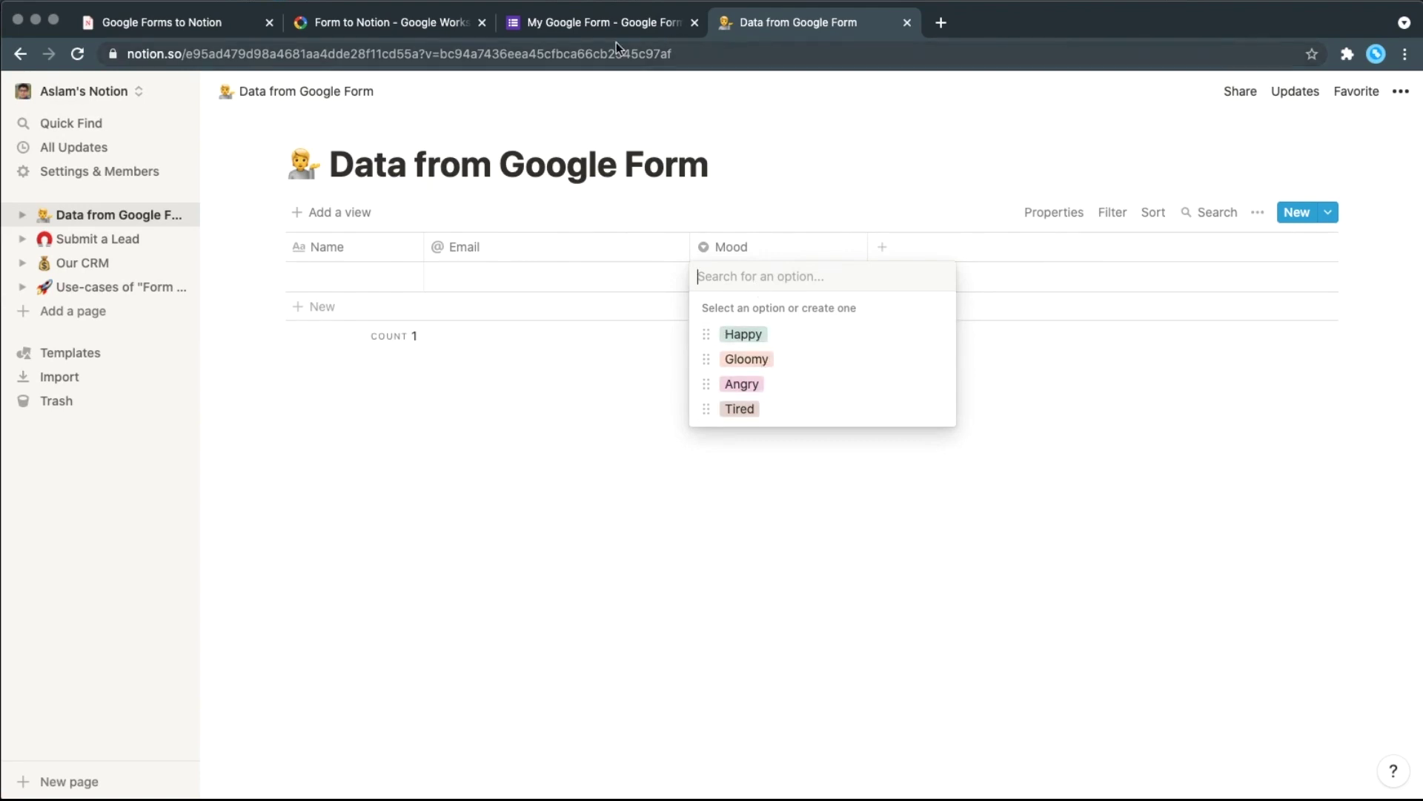
left_click(609, 23)
scroll(526, 532, "down", 1)
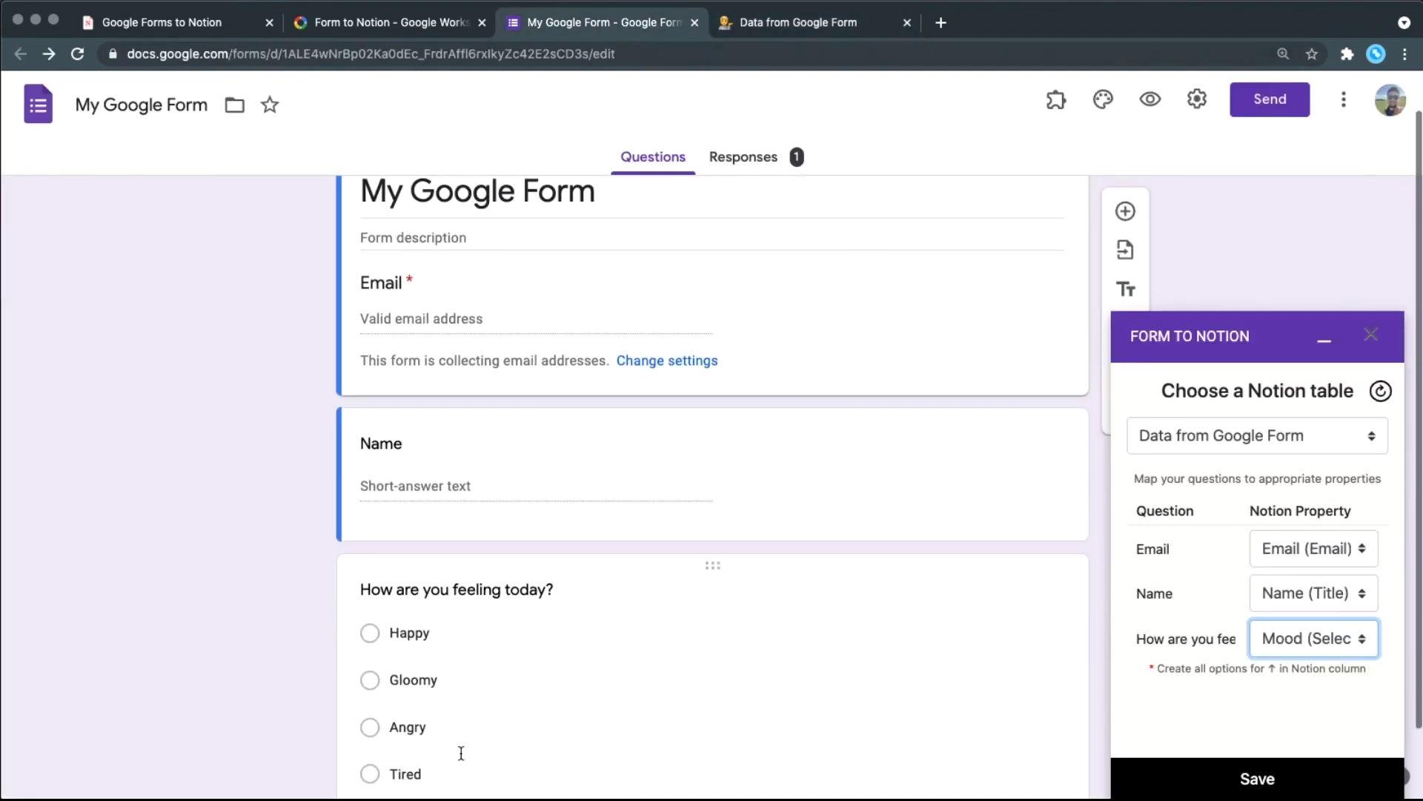
left_click(799, 22)
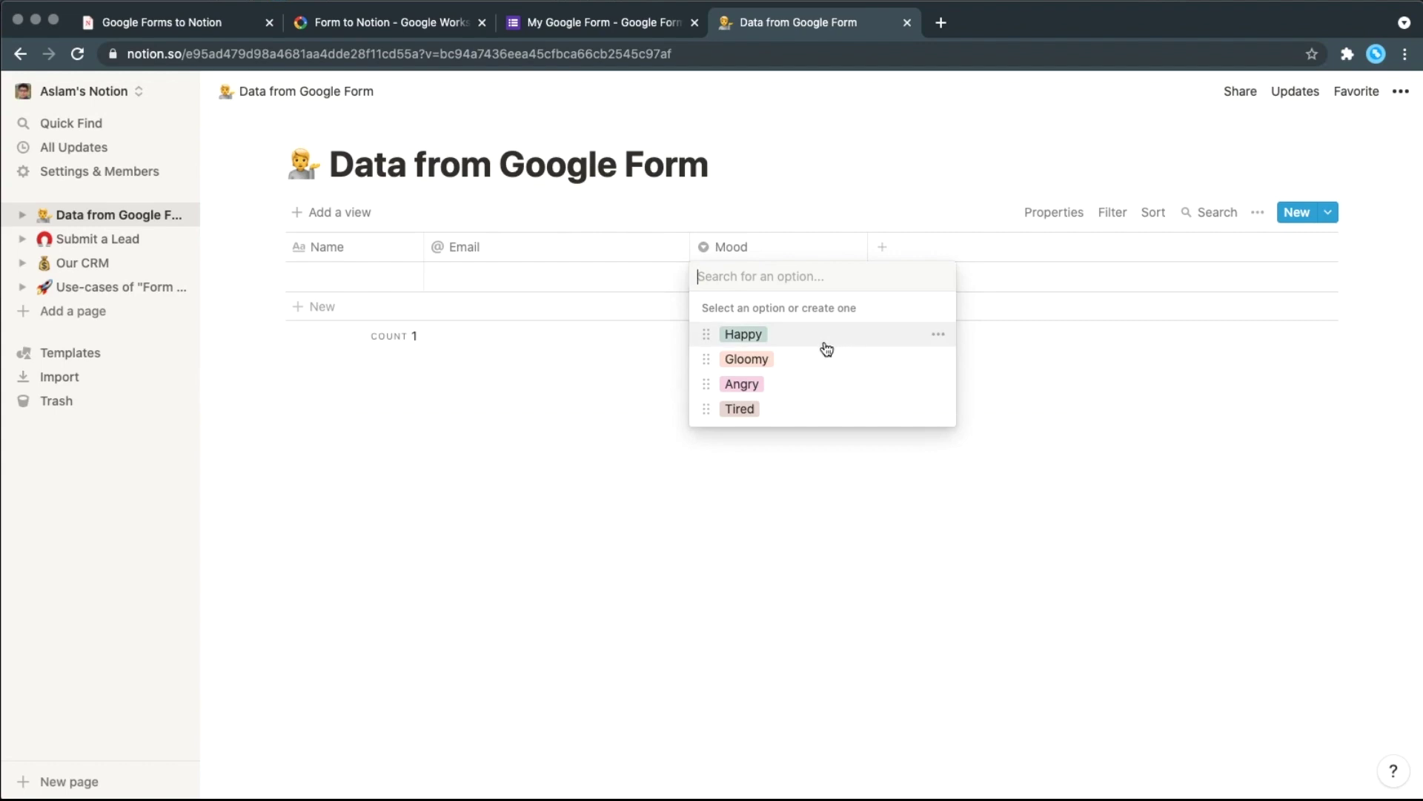
left_click(653, 22)
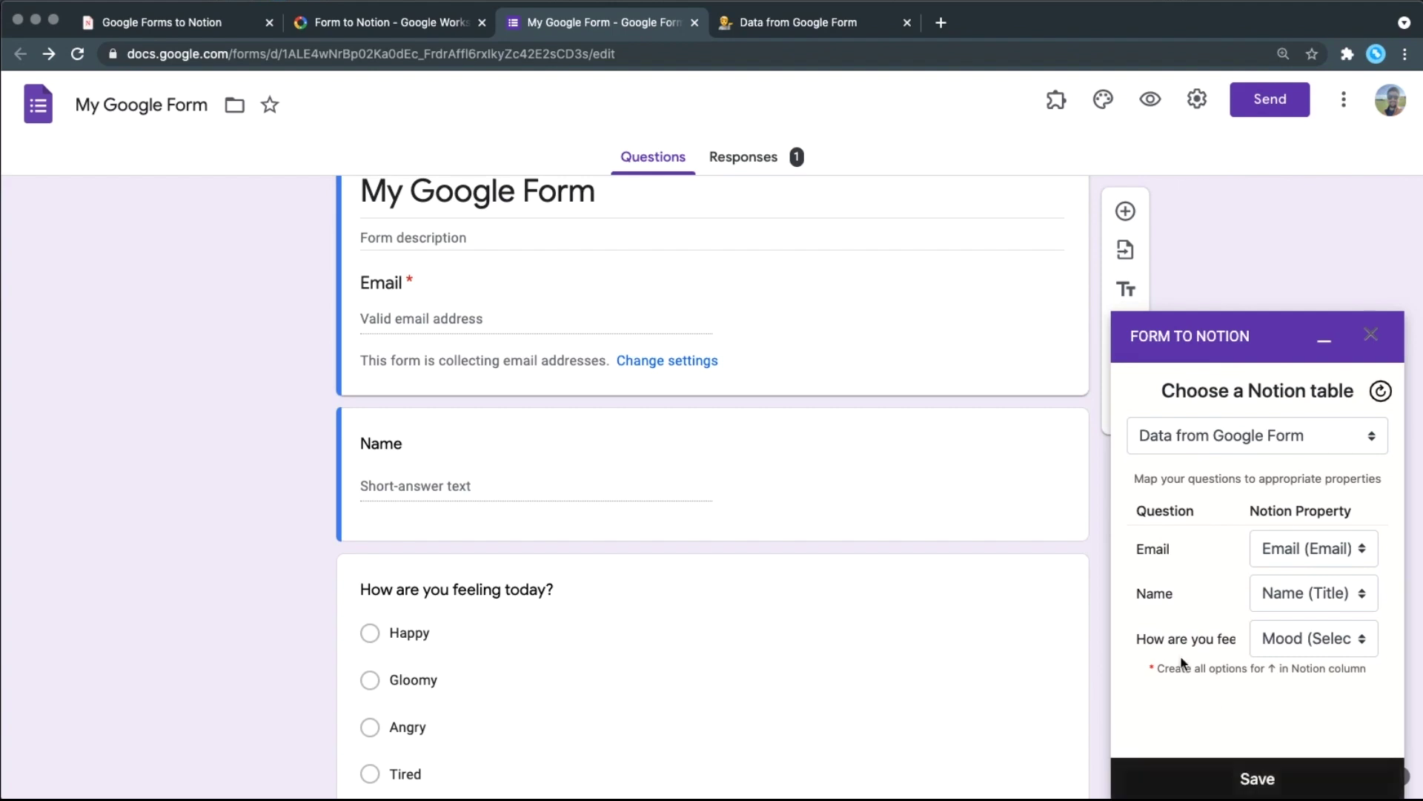
Submit a preview test response with an email, a name and mood Happy, then check Notion for it
left_click(1150, 100)
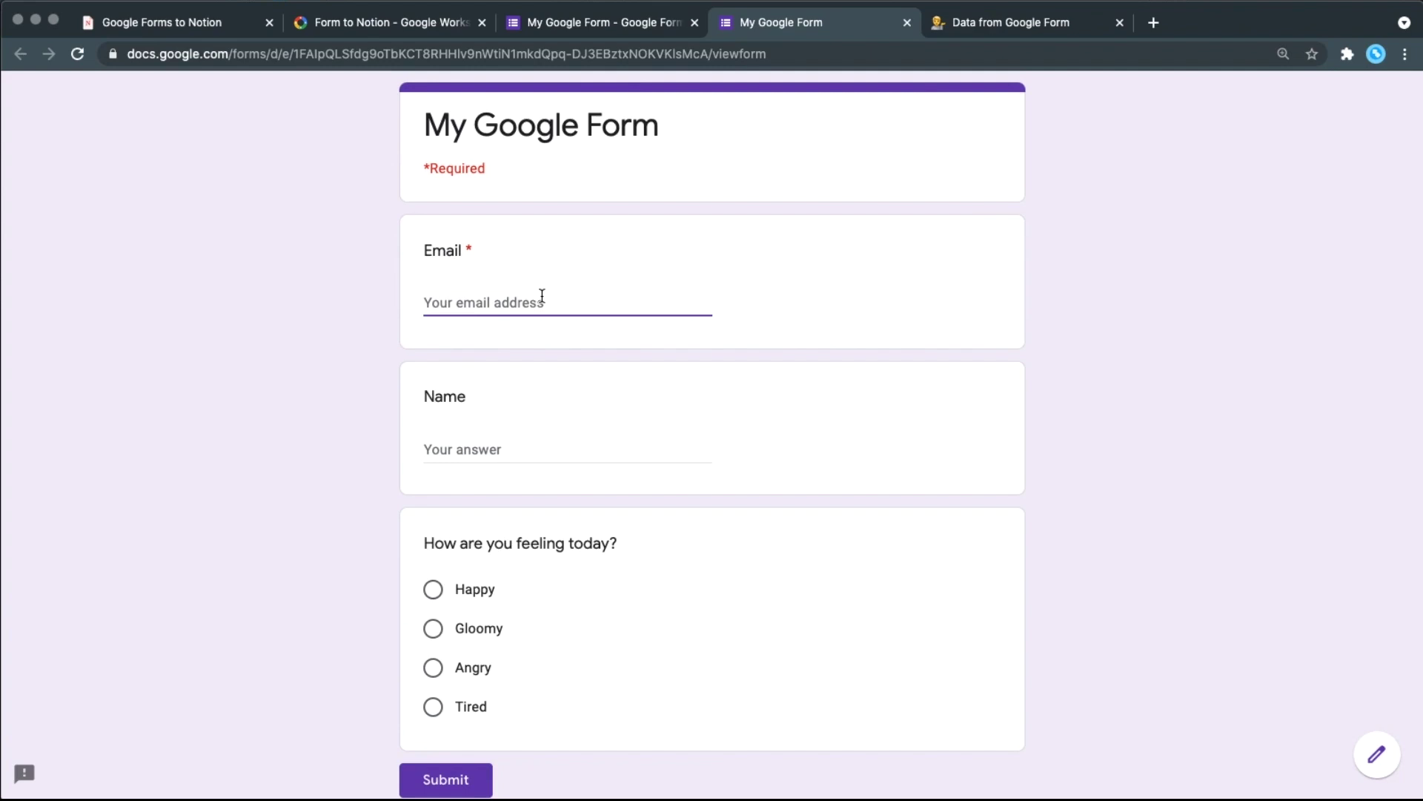
type("john@test.com")
key("Tab")
type("John")
left_click(474, 589)
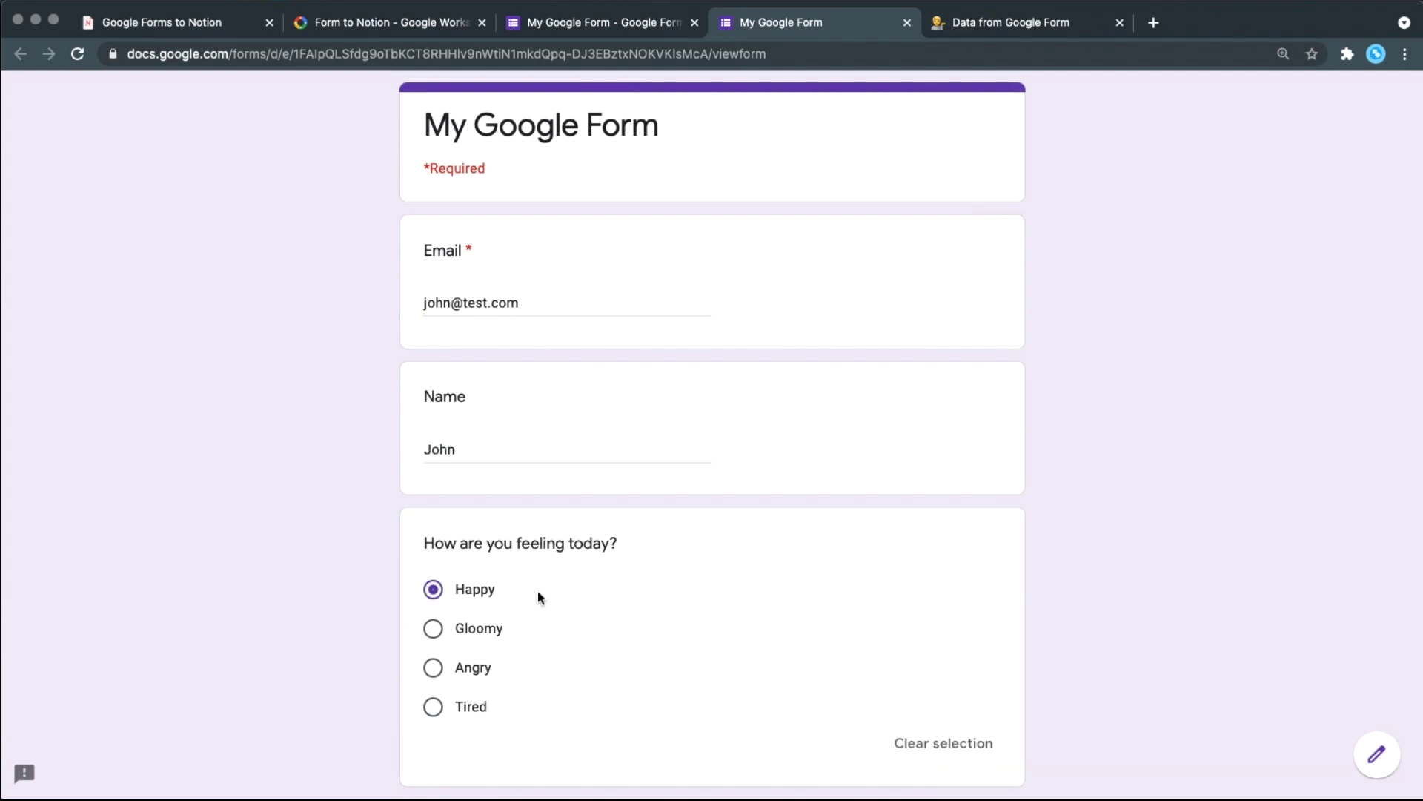
scroll(563, 602, "down", 2)
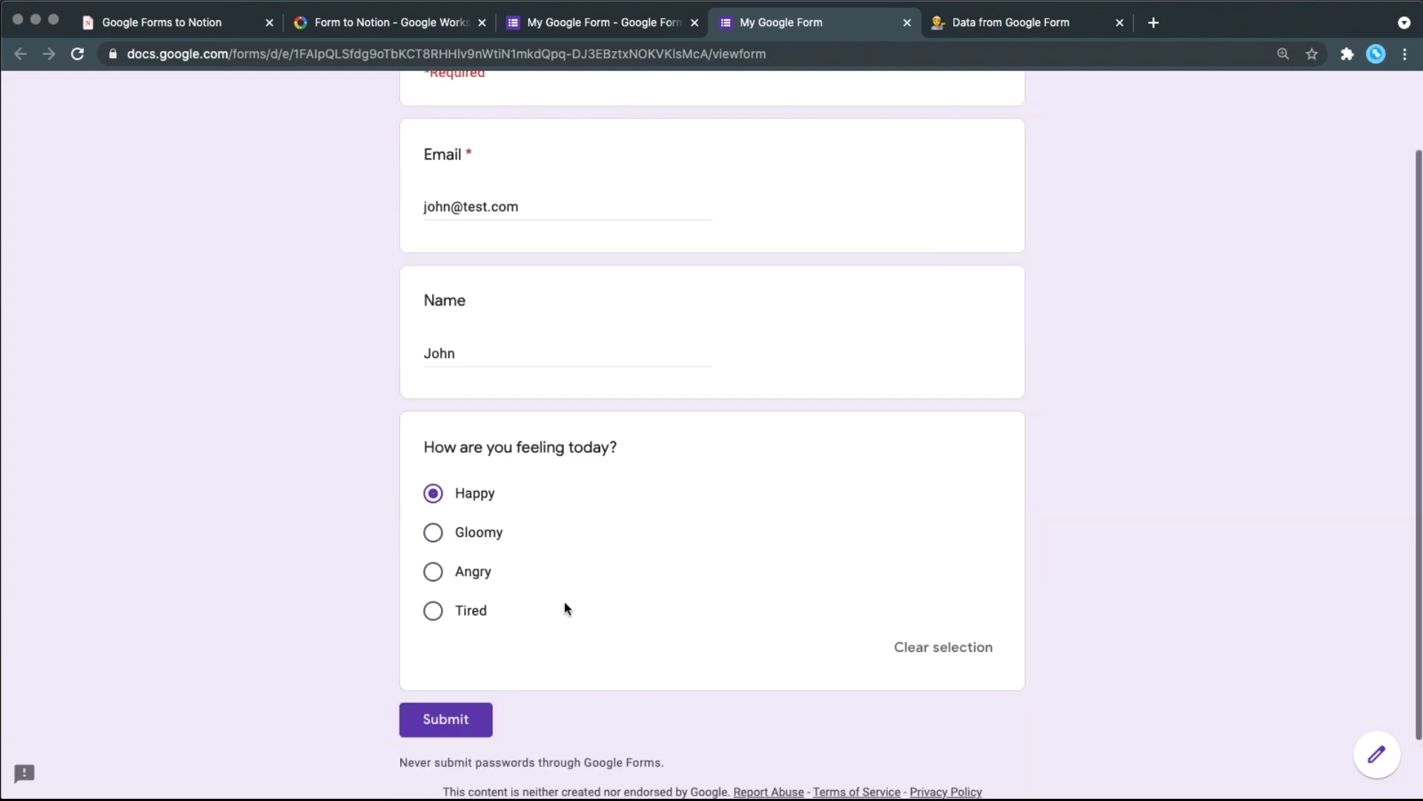
left_click(455, 712)
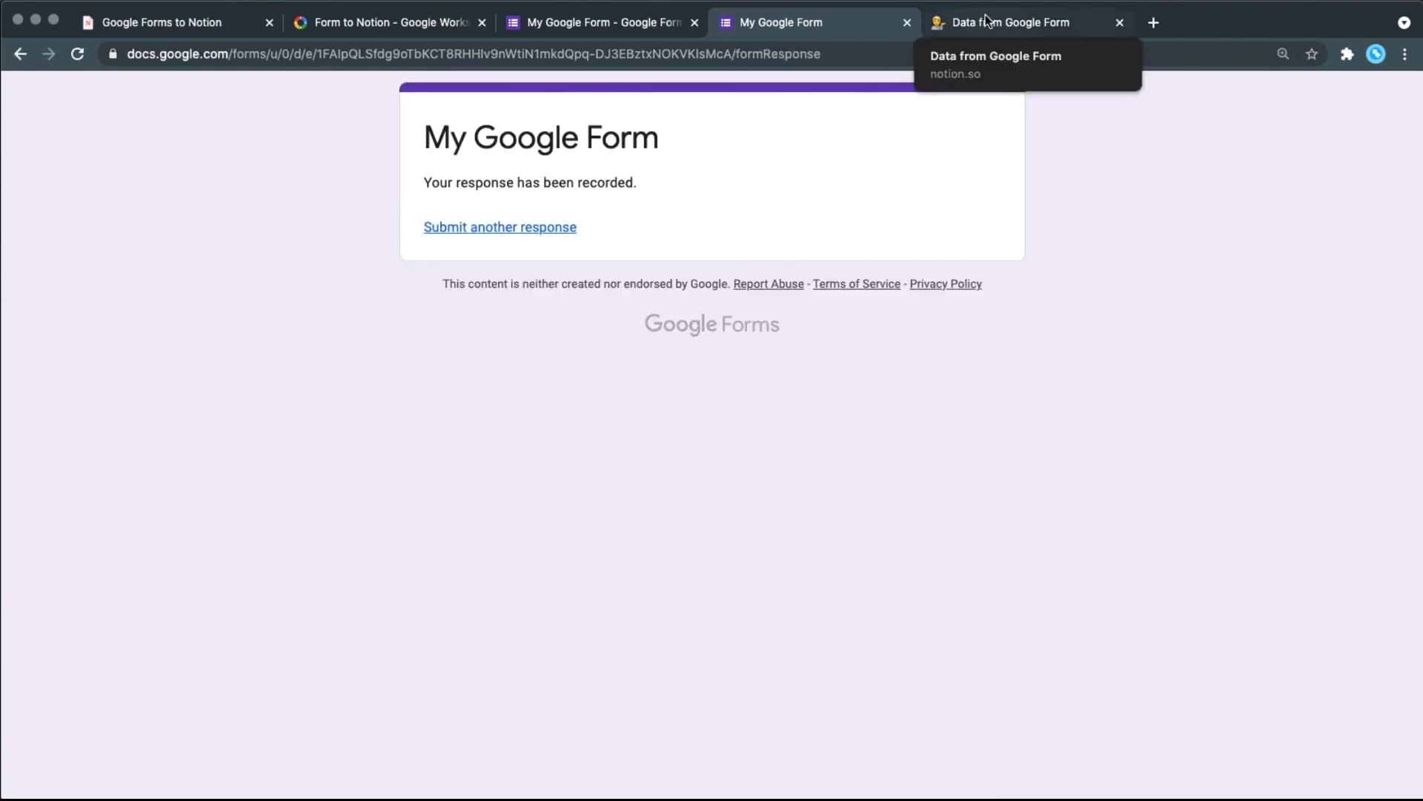
left_click(986, 21)
left_click(715, 563)
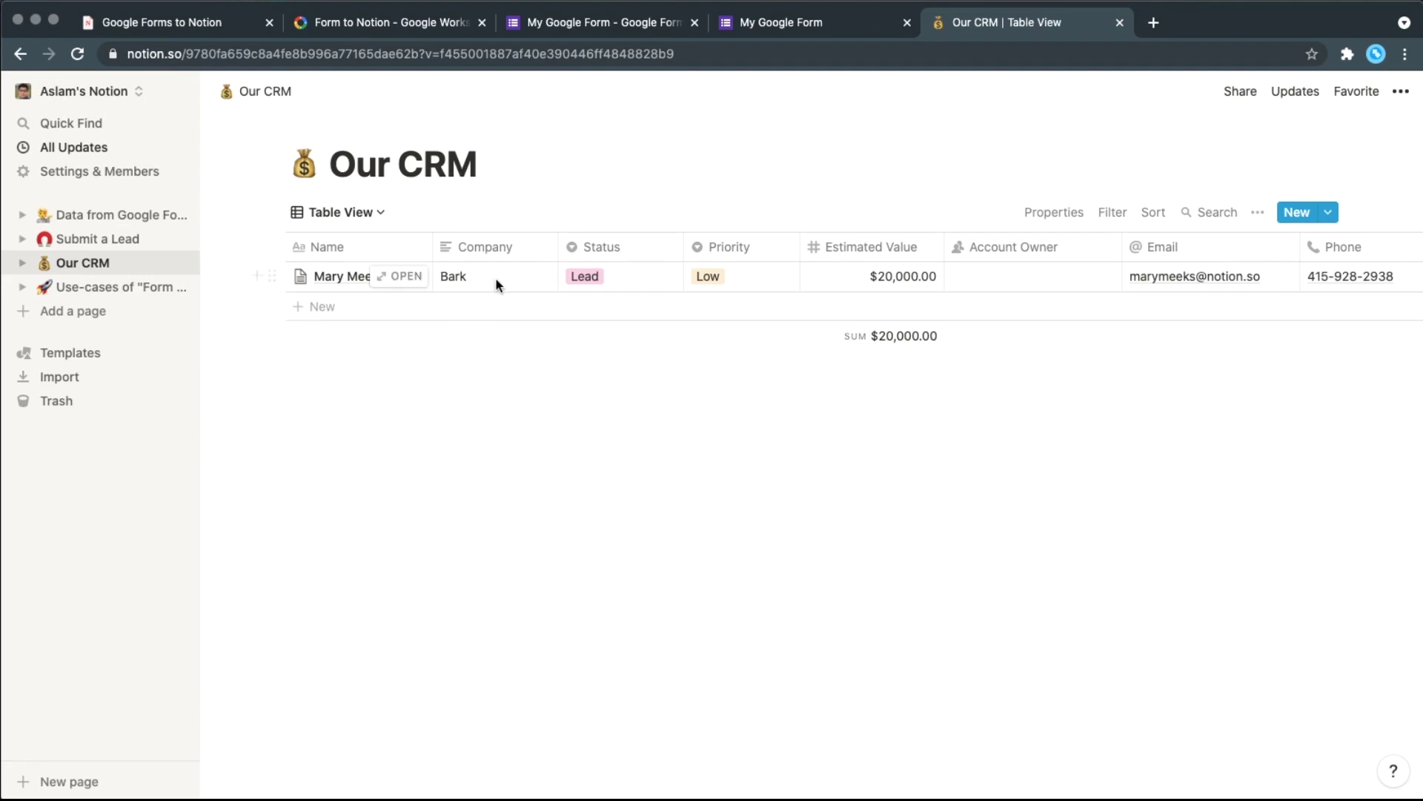
Look over the Notion Submit a Lead and Our CRM pages, then return to the form editor
left_click(89, 239)
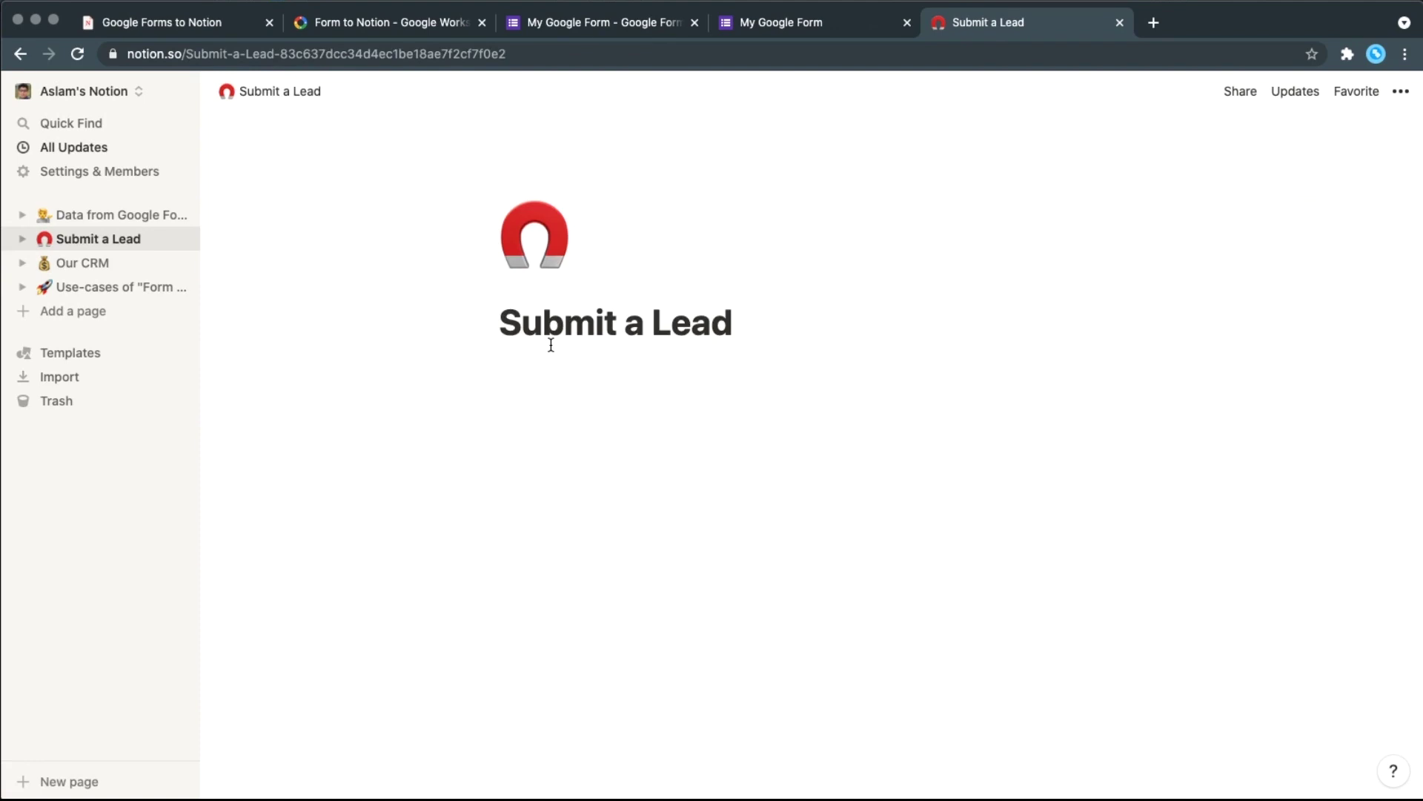
left_click(87, 263)
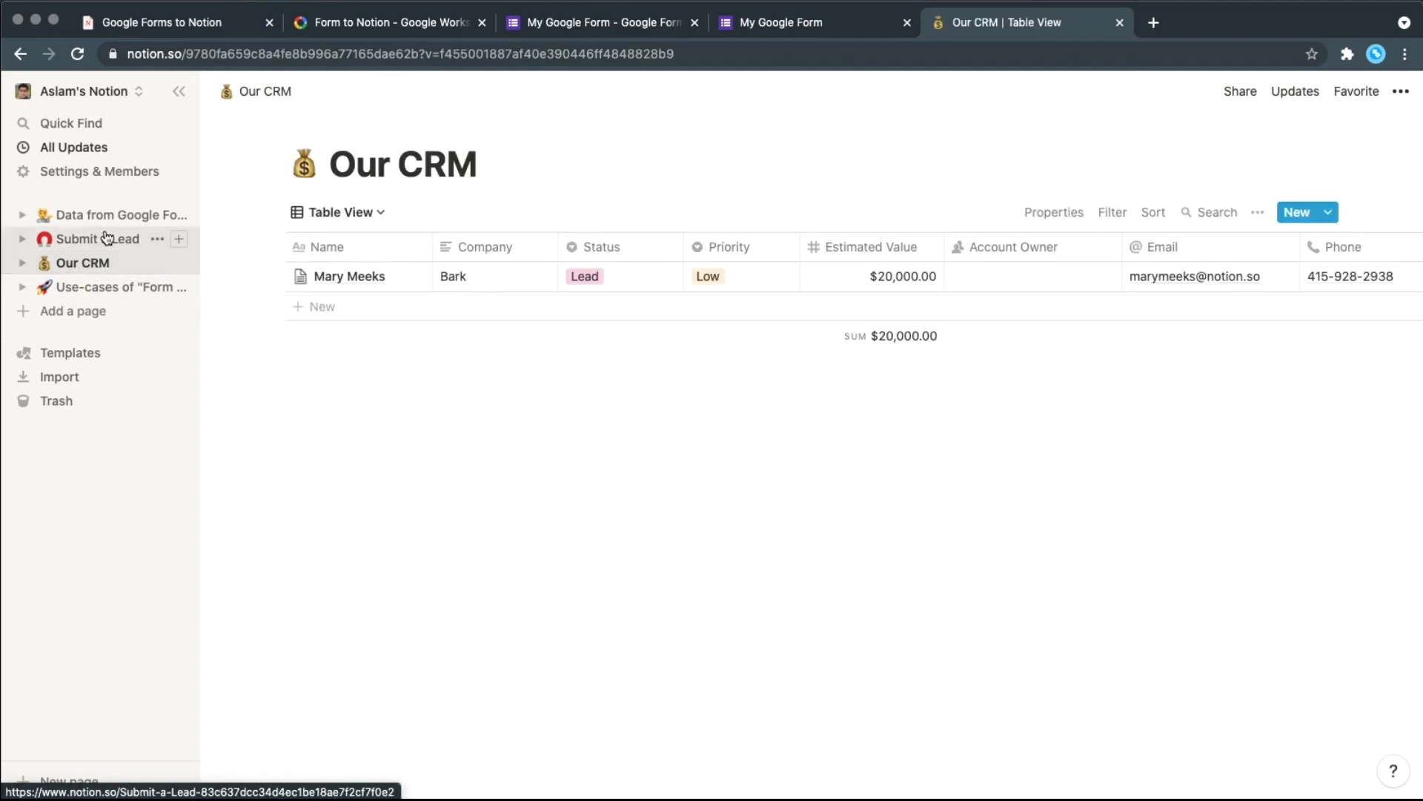
left_click(106, 238)
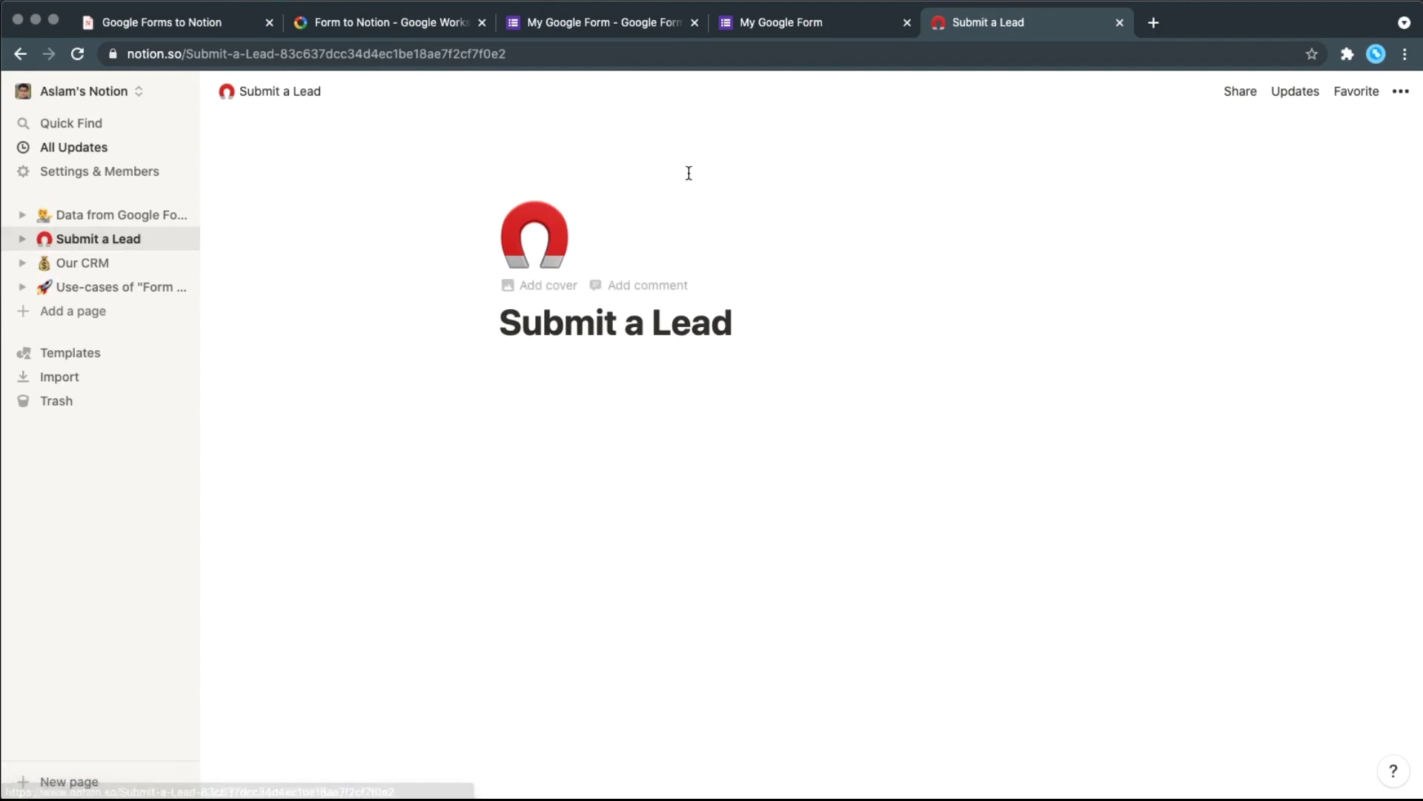
left_click(580, 23)
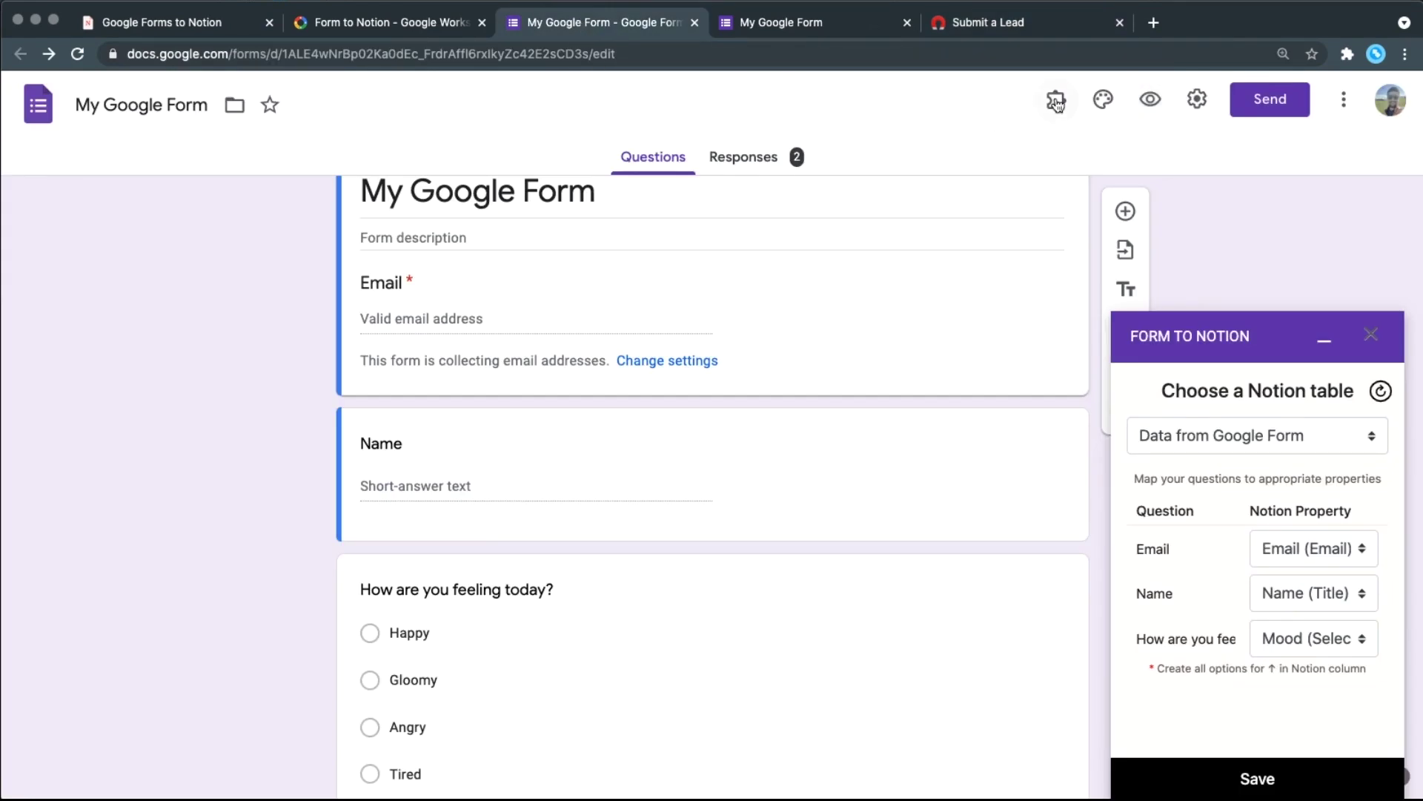
Copy the form's Form to Notion embed link and return to the Submit a Lead page
left_click(1371, 335)
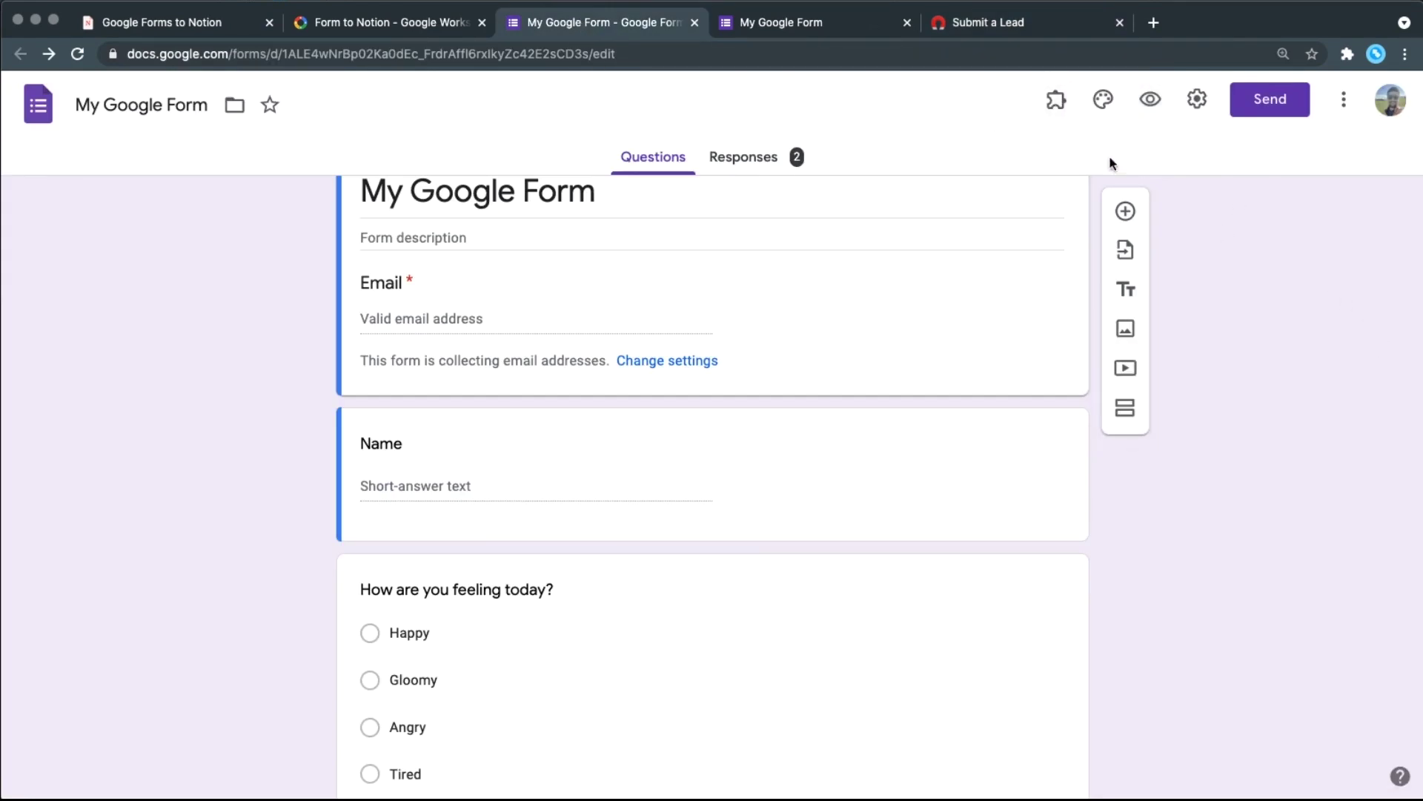
left_click(1056, 99)
left_click(1069, 169)
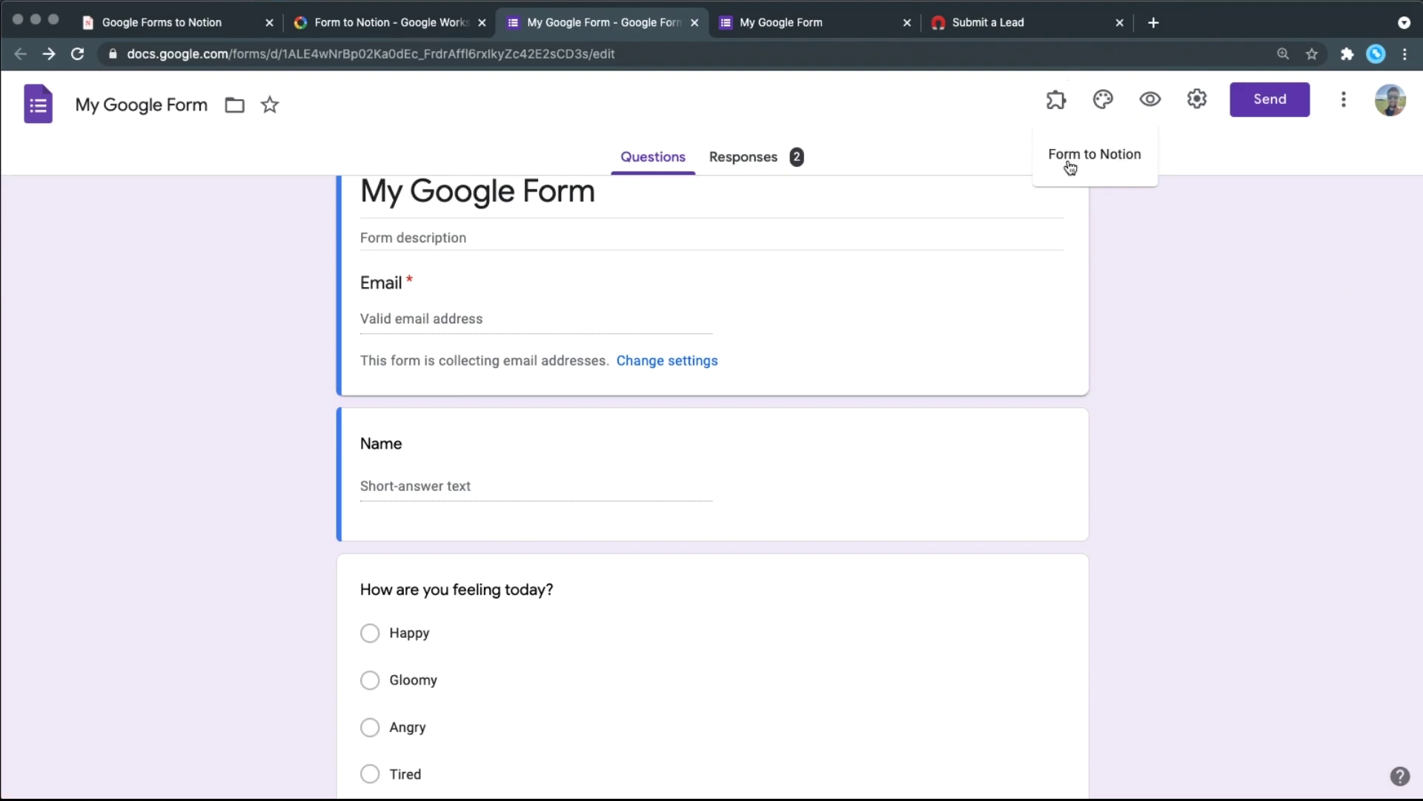
left_click(715, 242)
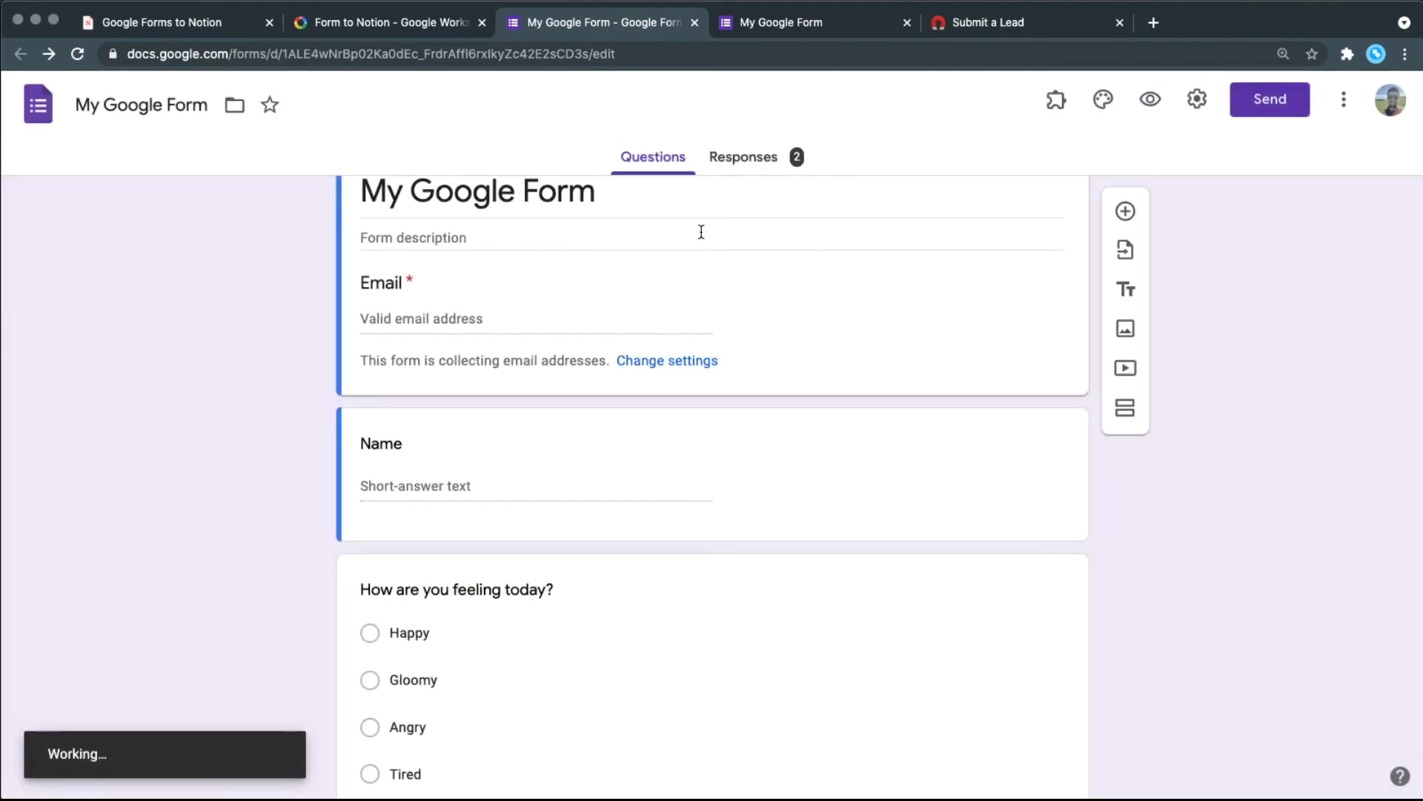
left_click(1251, 478)
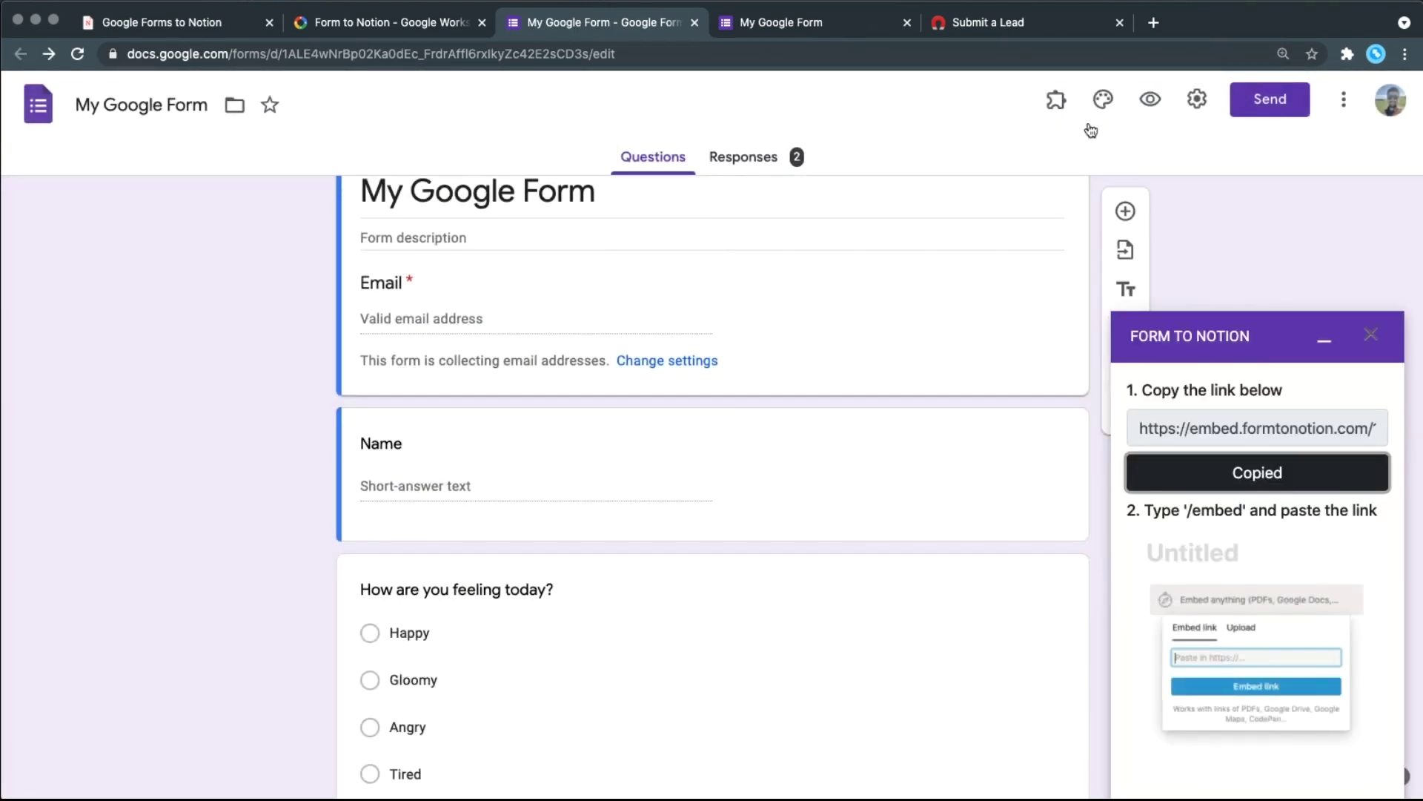
left_click(998, 28)
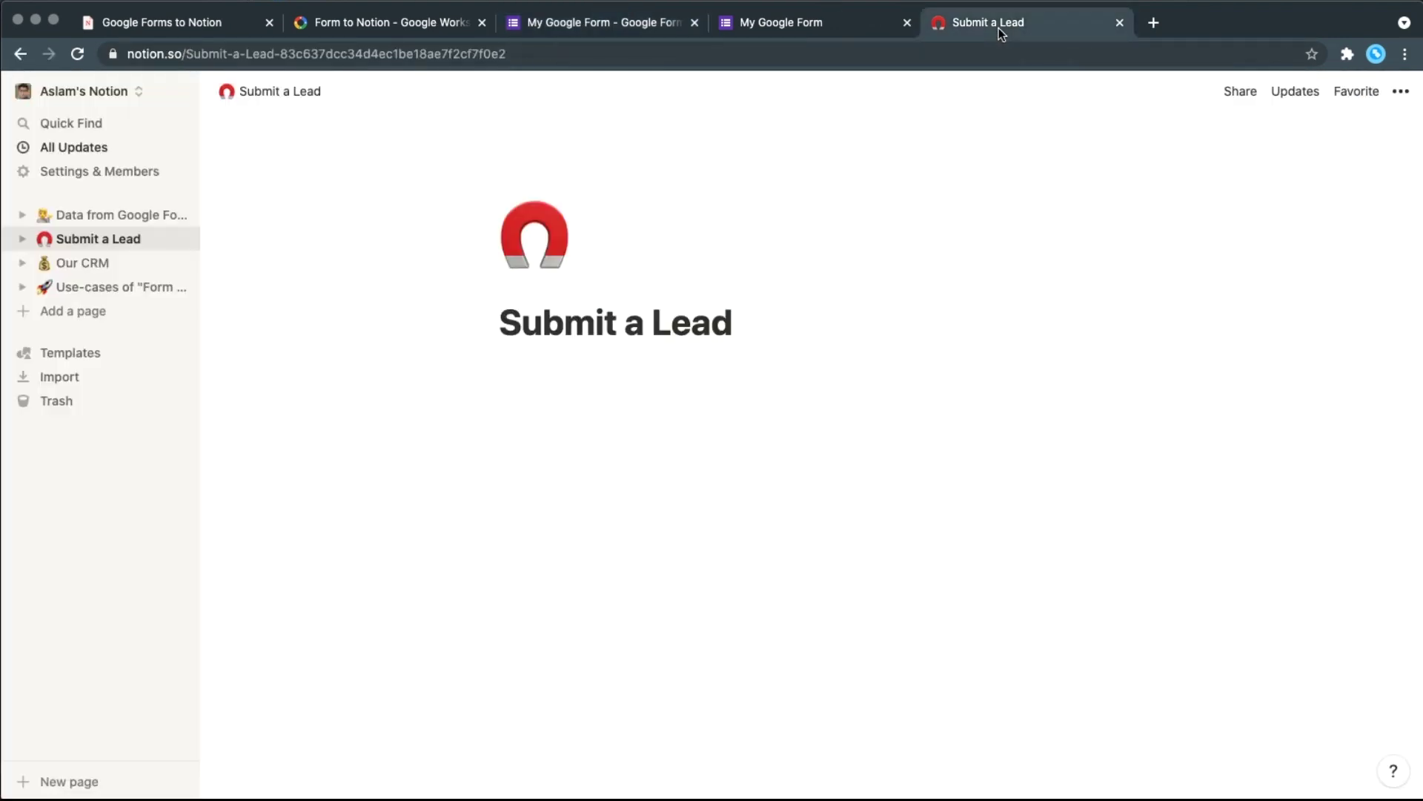
Embed My Google Form under the Submit a Lead title with an /embed block
left_click(1029, 442)
type("/embed")
key("Return")
key("super+v")
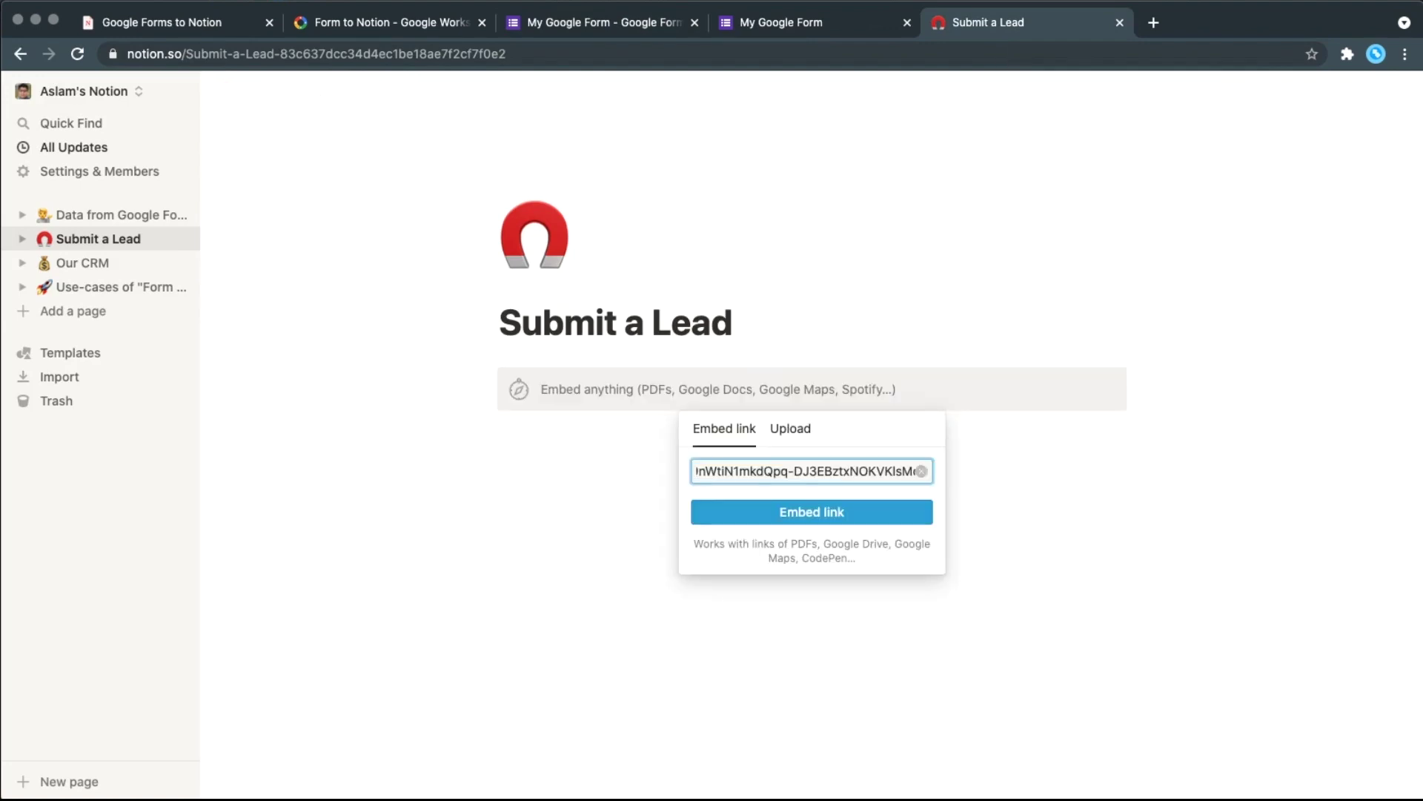
left_click(856, 522)
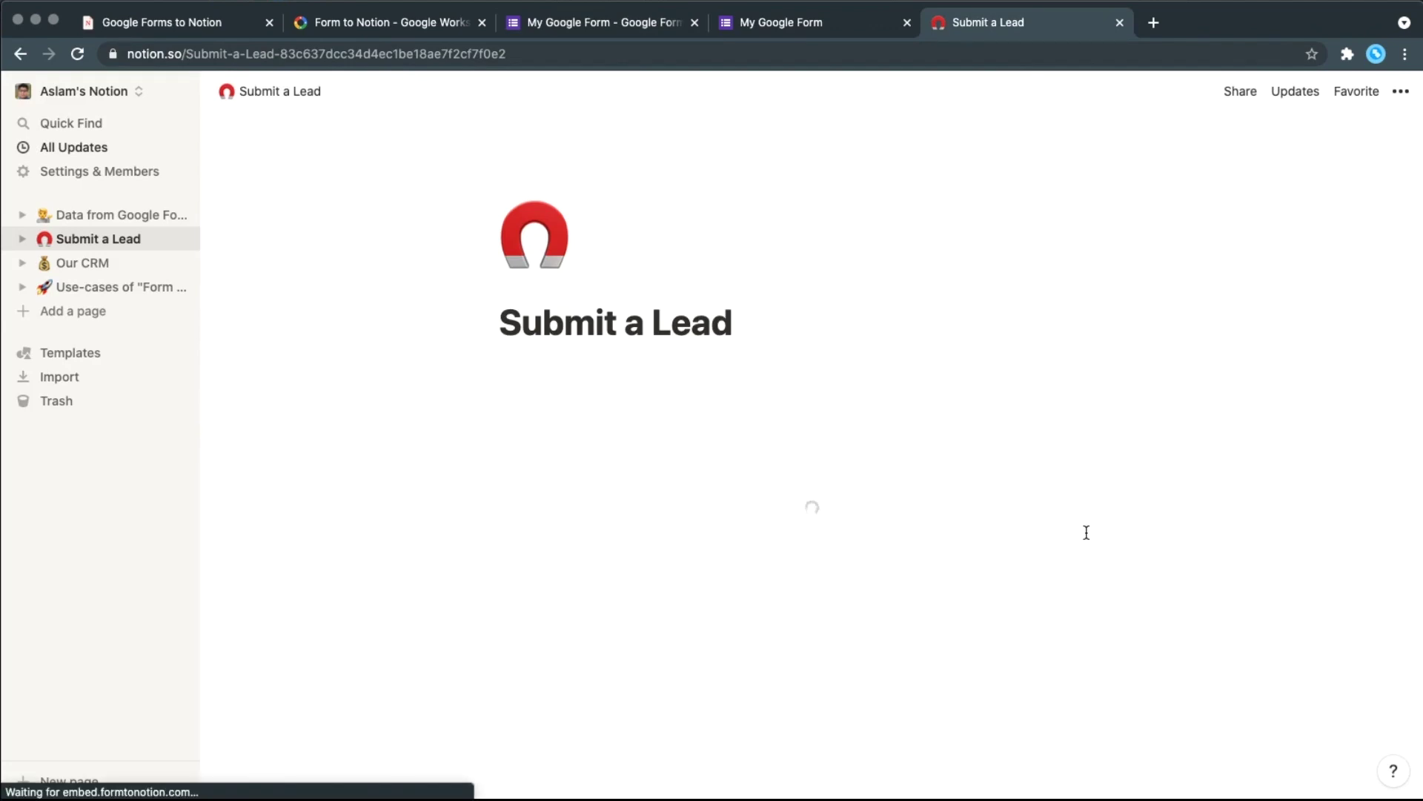
Make the embedded form wider and taller on the page
left_click_drag(998, 508, 1260, 486)
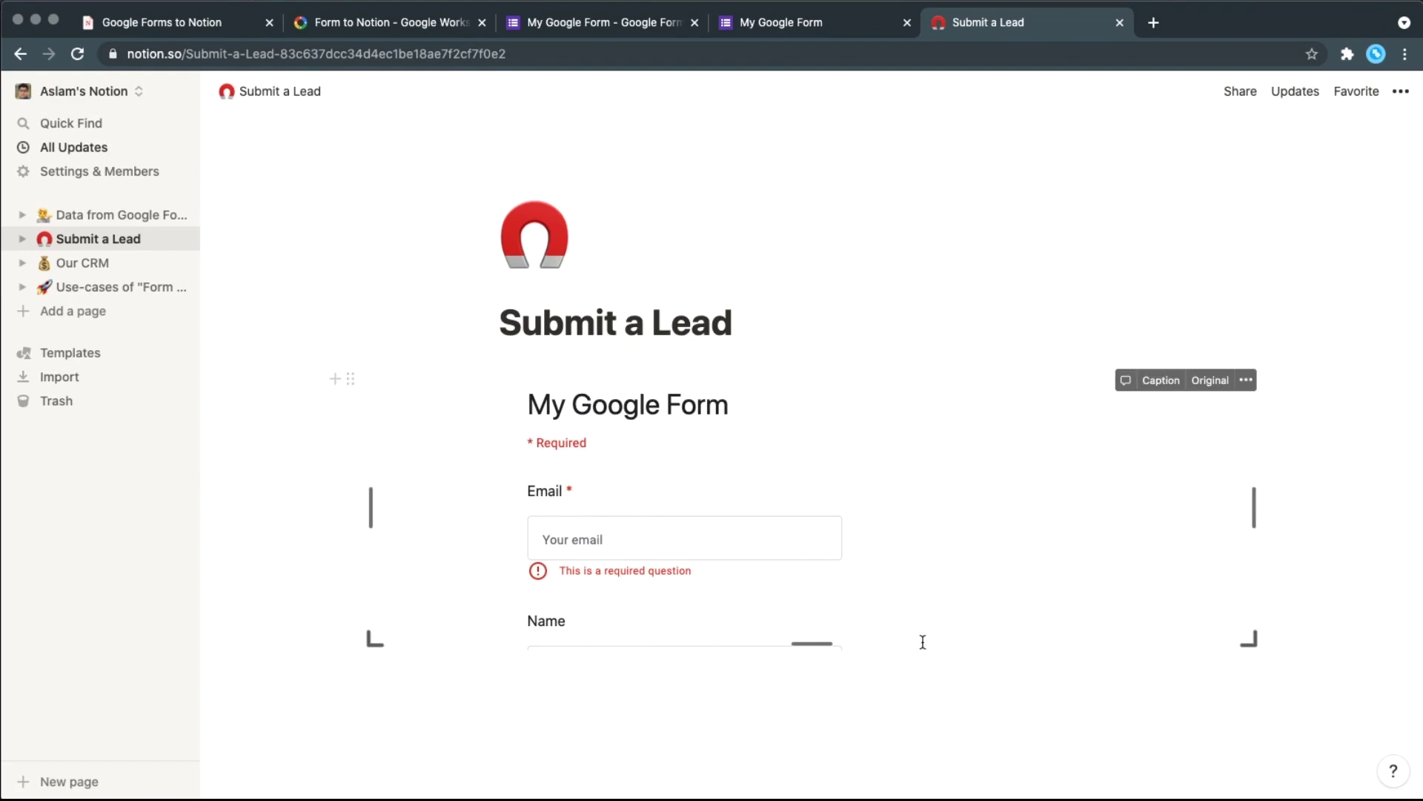
left_click_drag(810, 643, 812, 575)
scroll(967, 707, "up", 3)
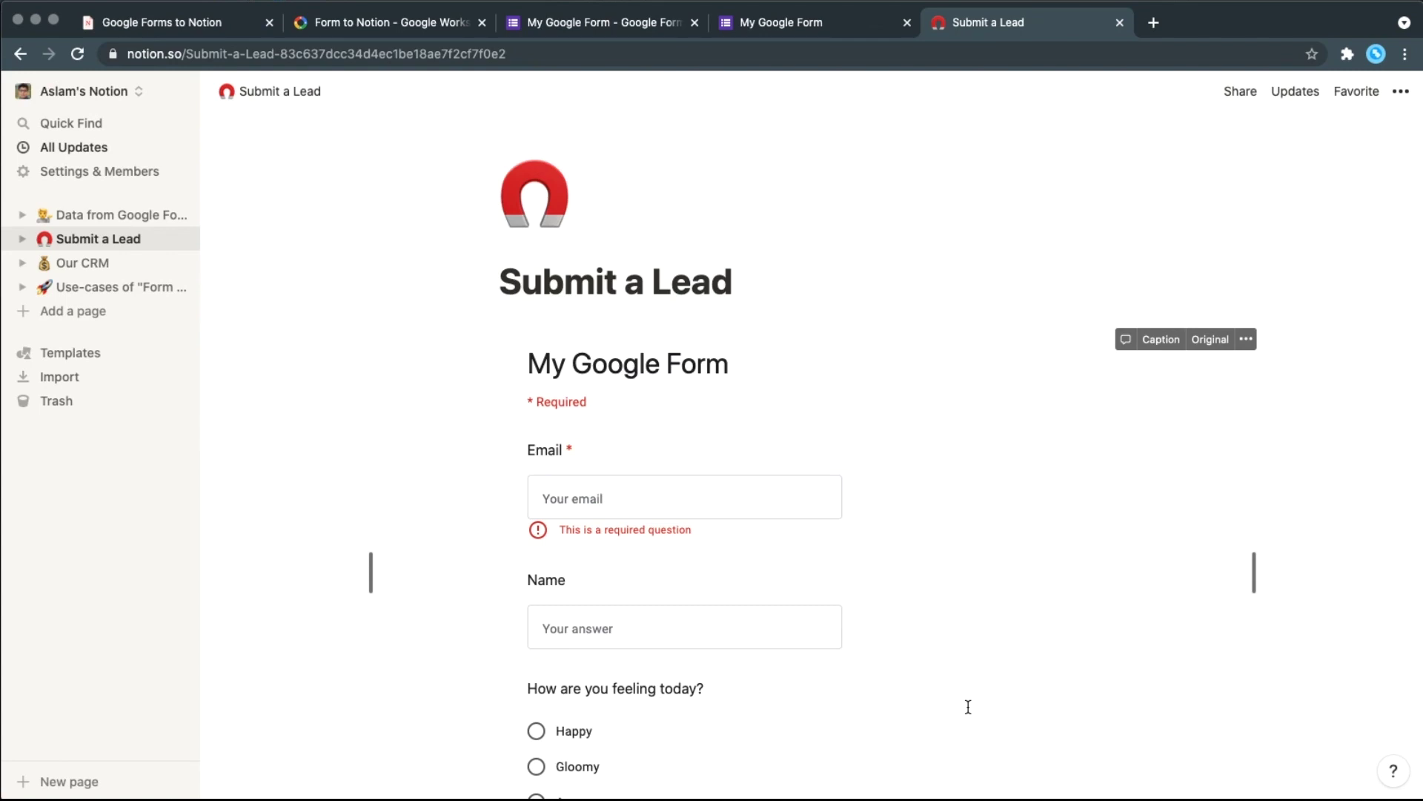
Check the form editor, then return to Notion and open the Our CRM table
left_click(632, 28)
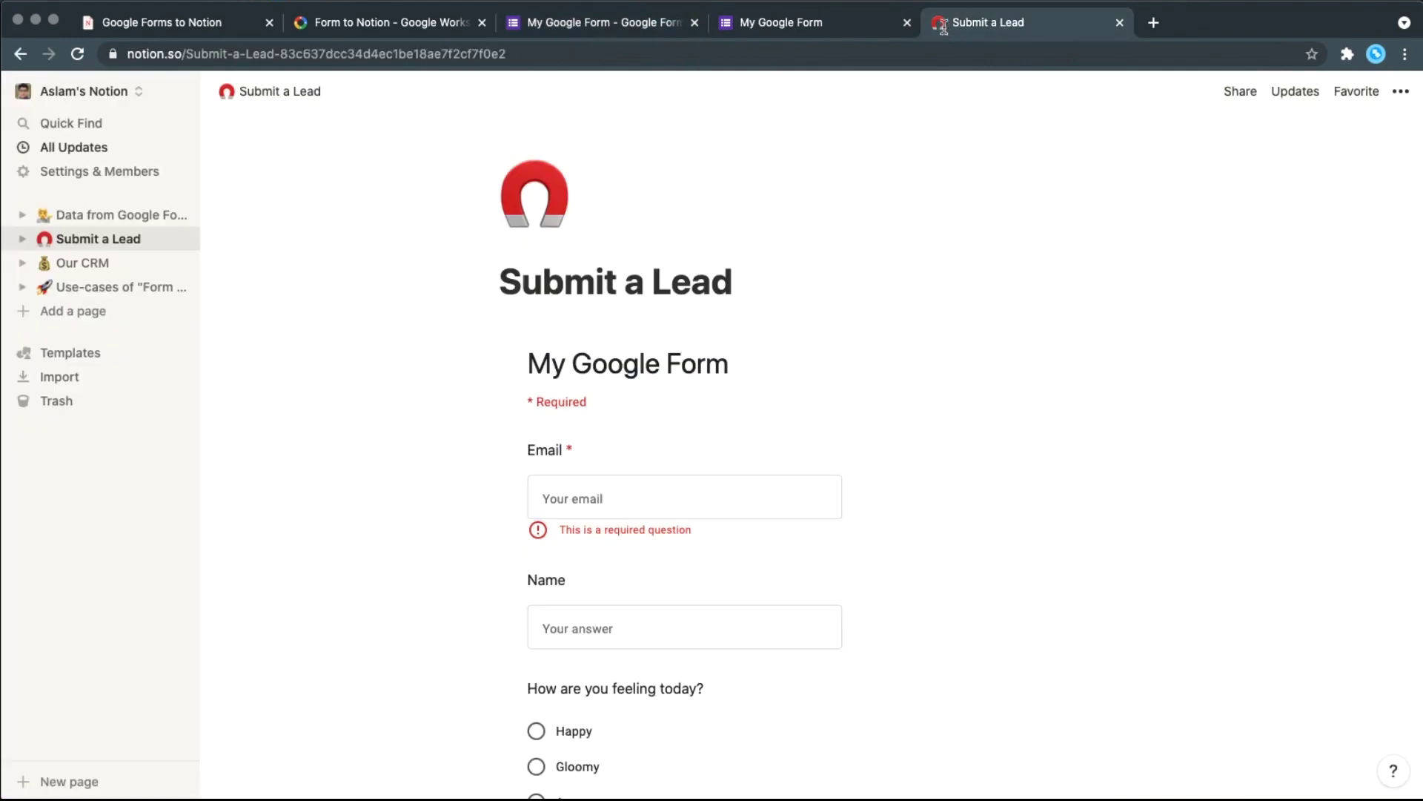
left_click(979, 22)
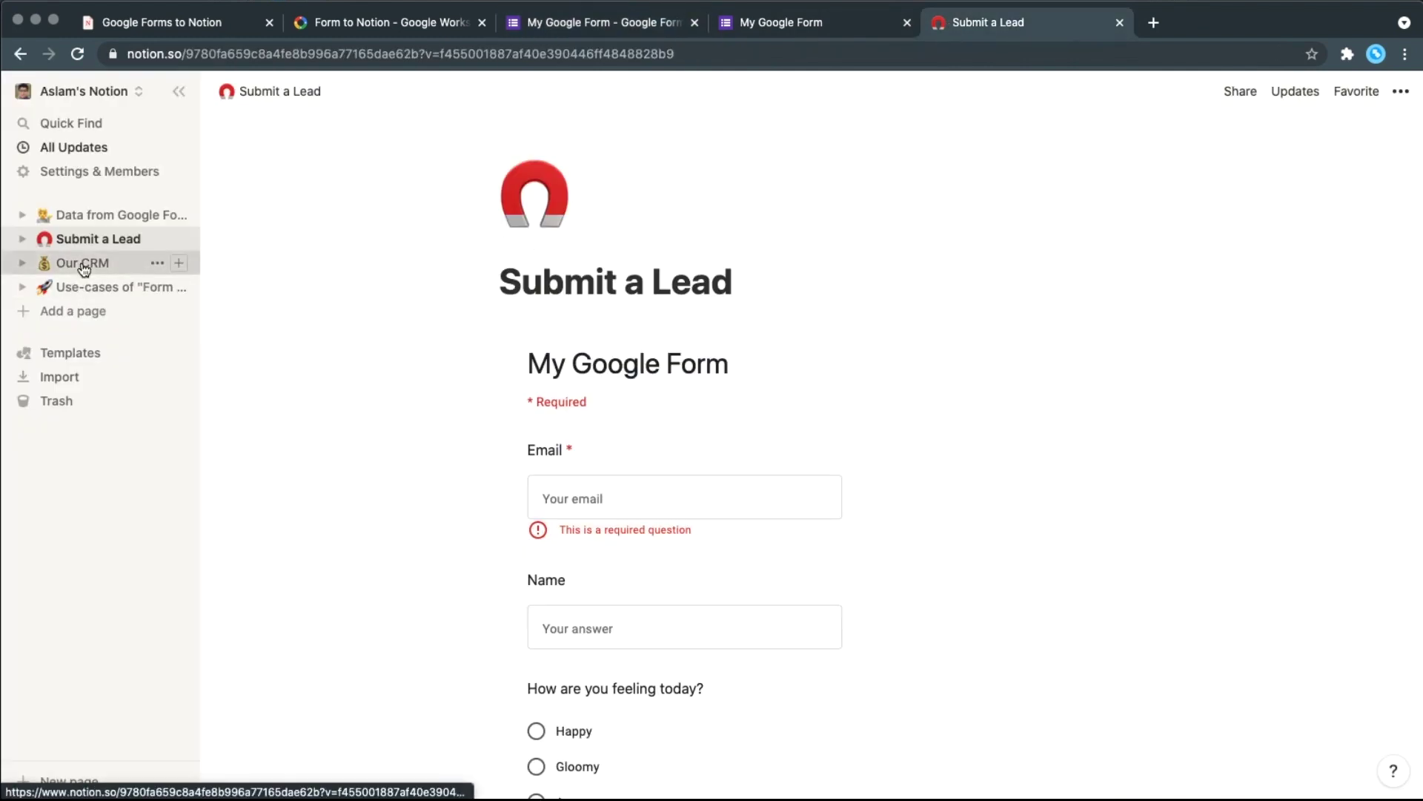
left_click(84, 266)
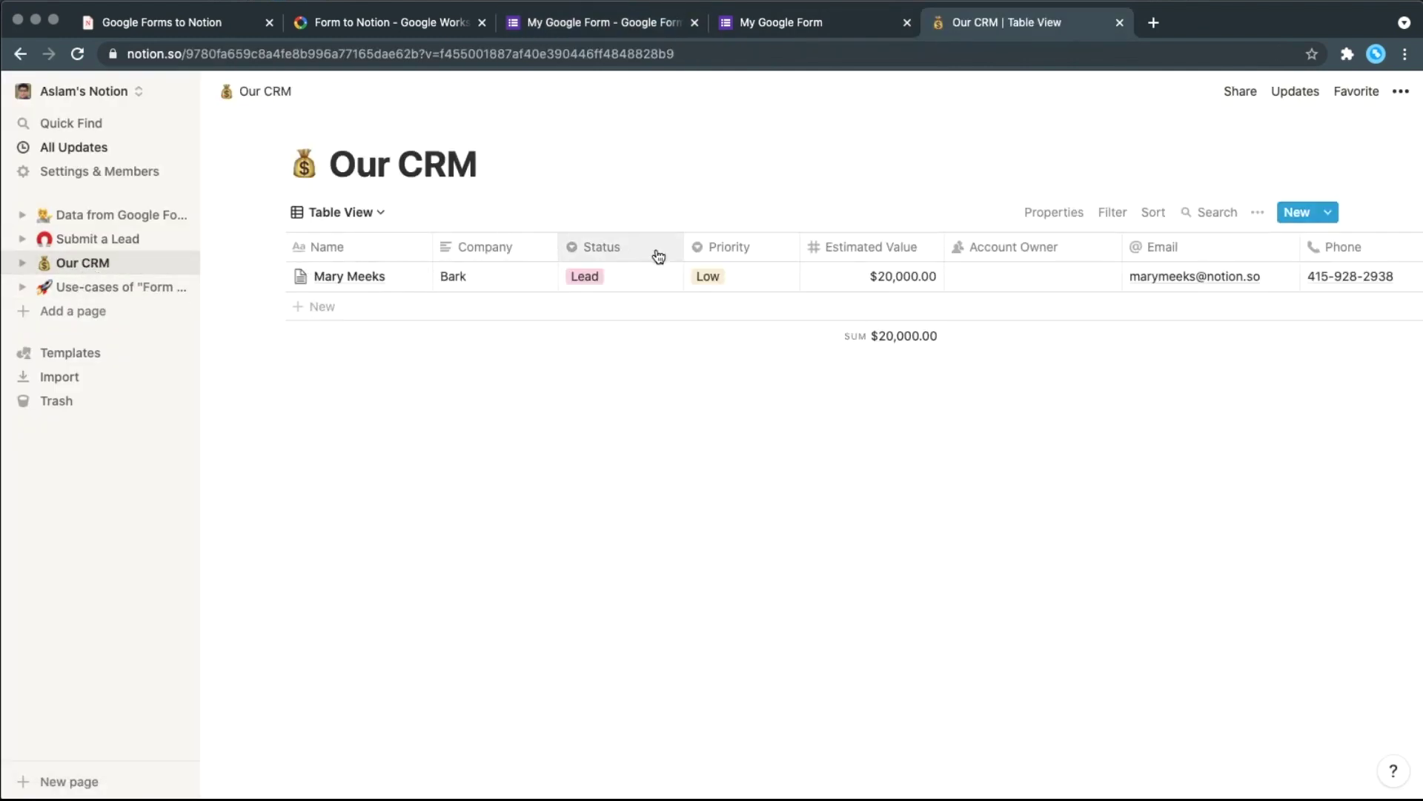
Open the Use-cases of "Form to Notion" page and scroll through its lists of uses
left_click(119, 286)
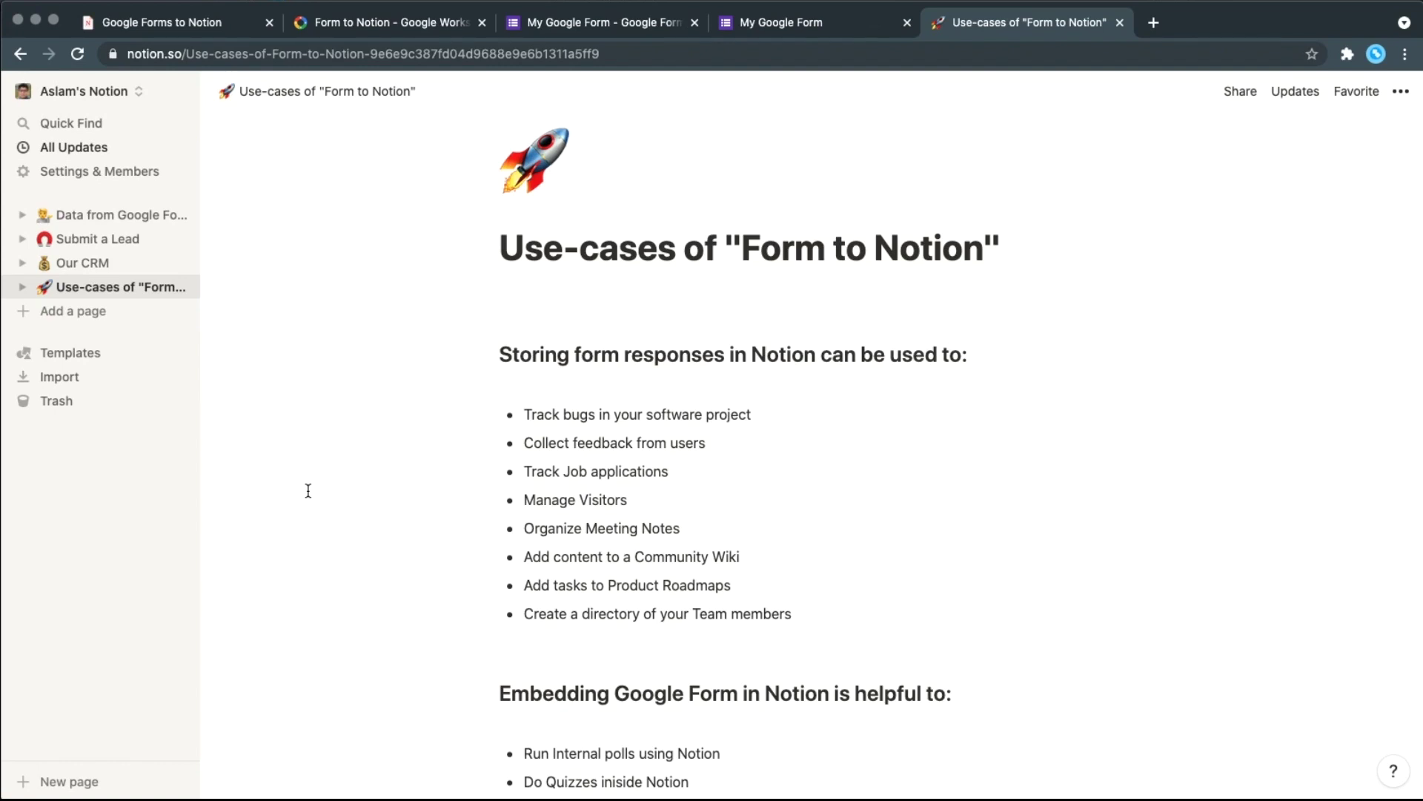
scroll(309, 491, "down", 3)
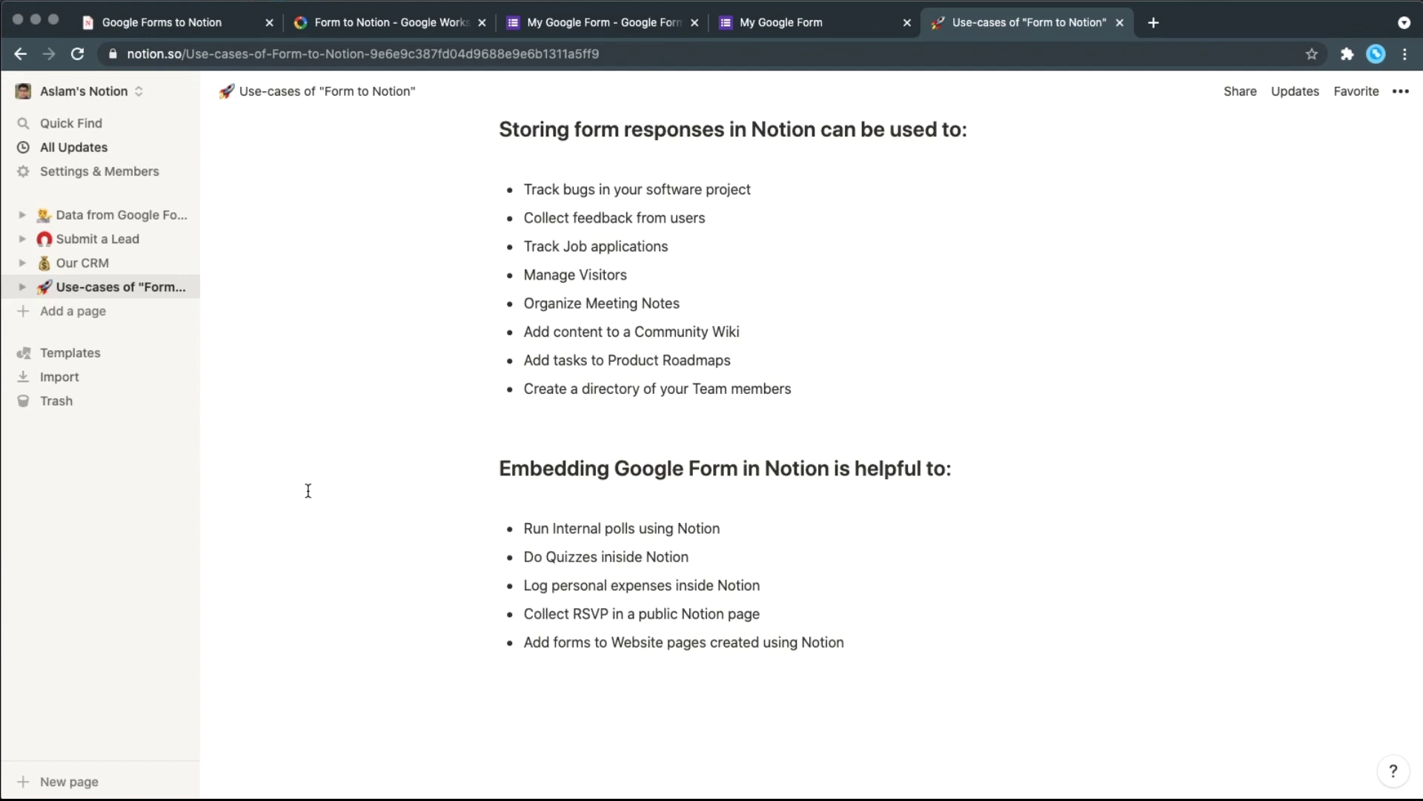
key("super+2")
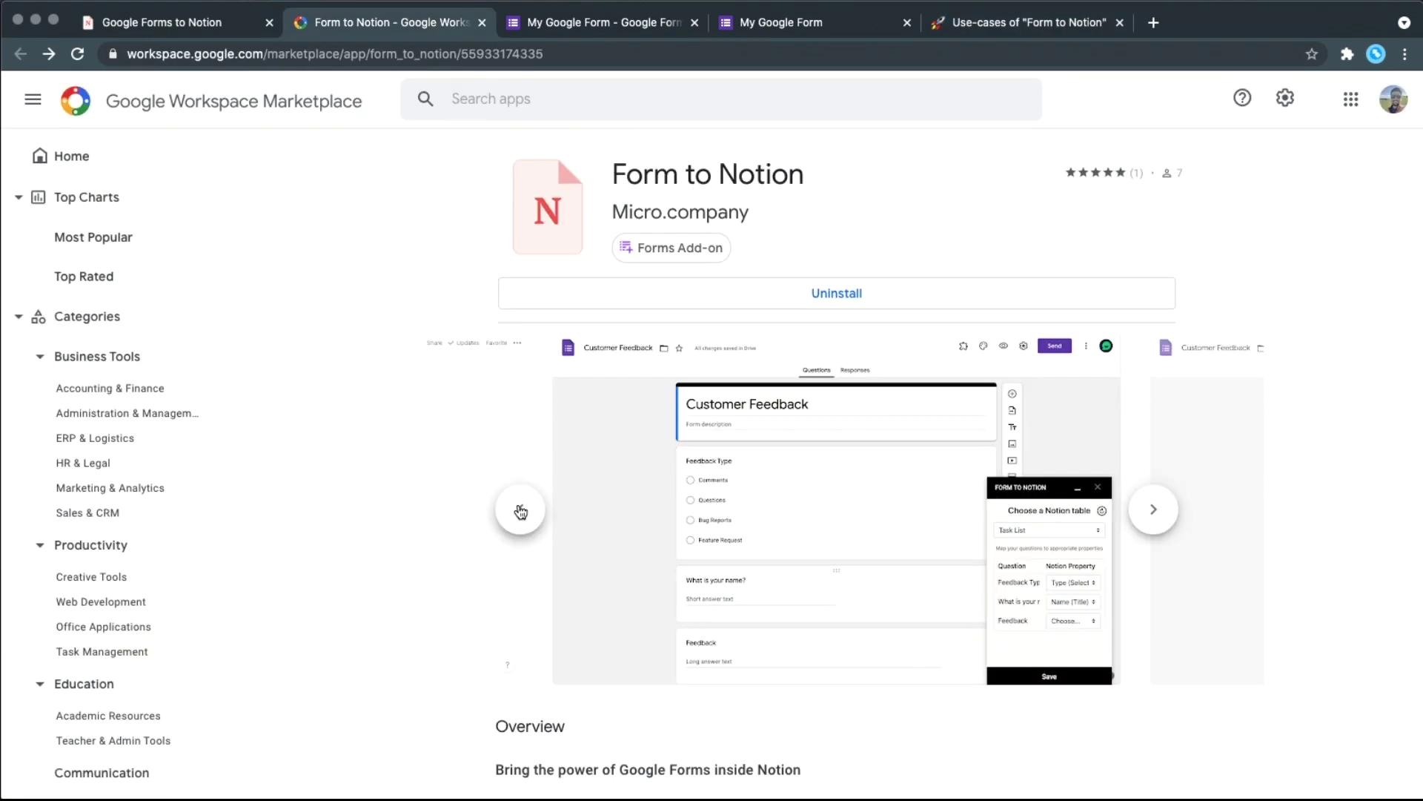